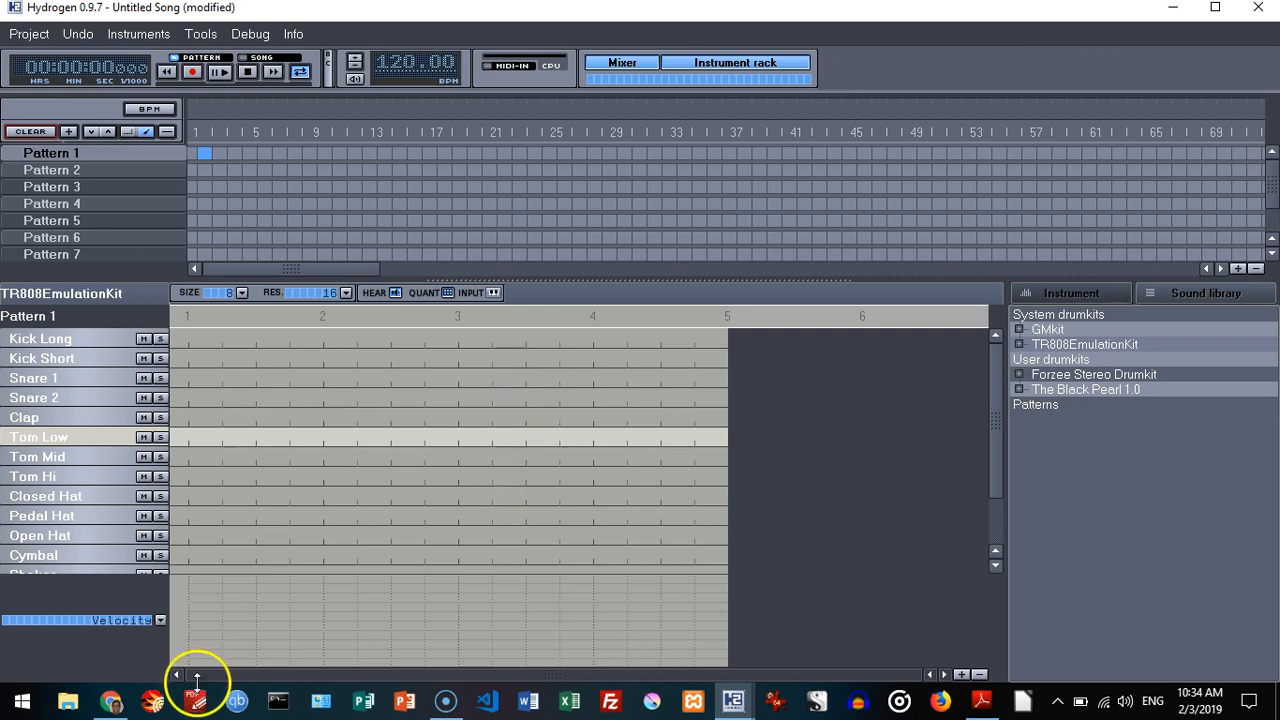
Step: Switch to Chrome and go back to the hydrogen-music.org downloads page
click(110, 702)
click(17, 48)
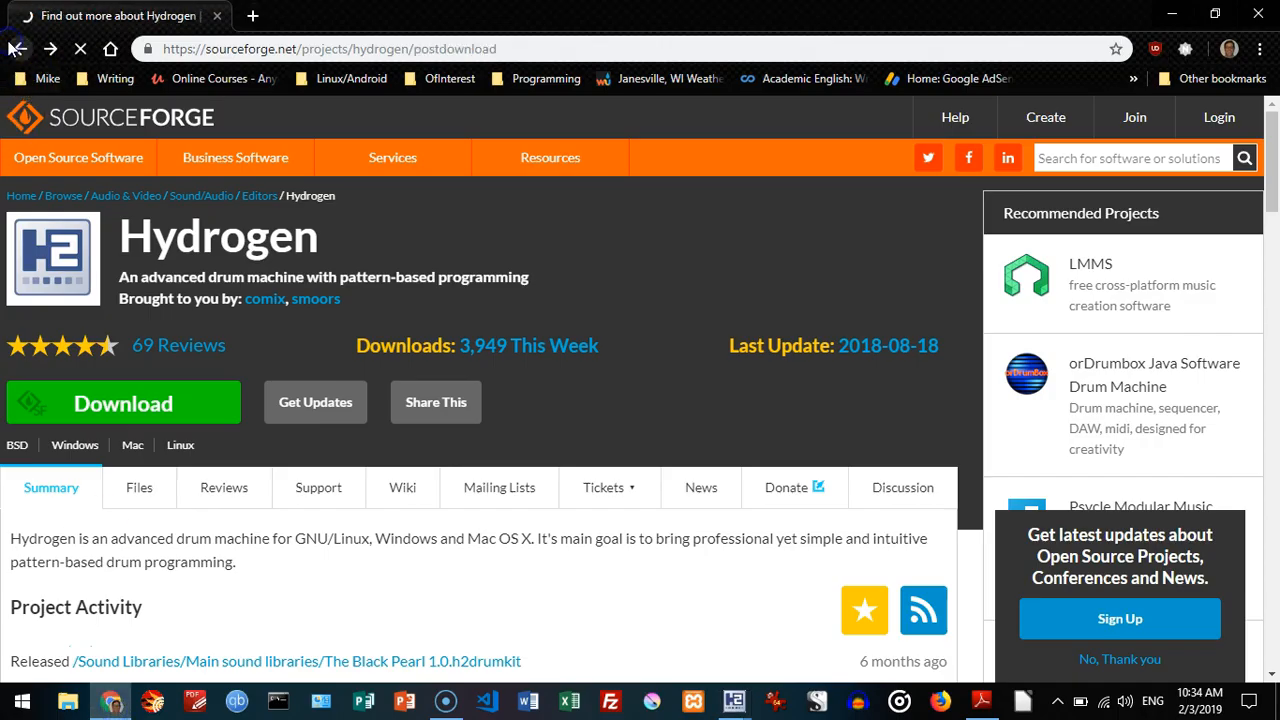
click(20, 50)
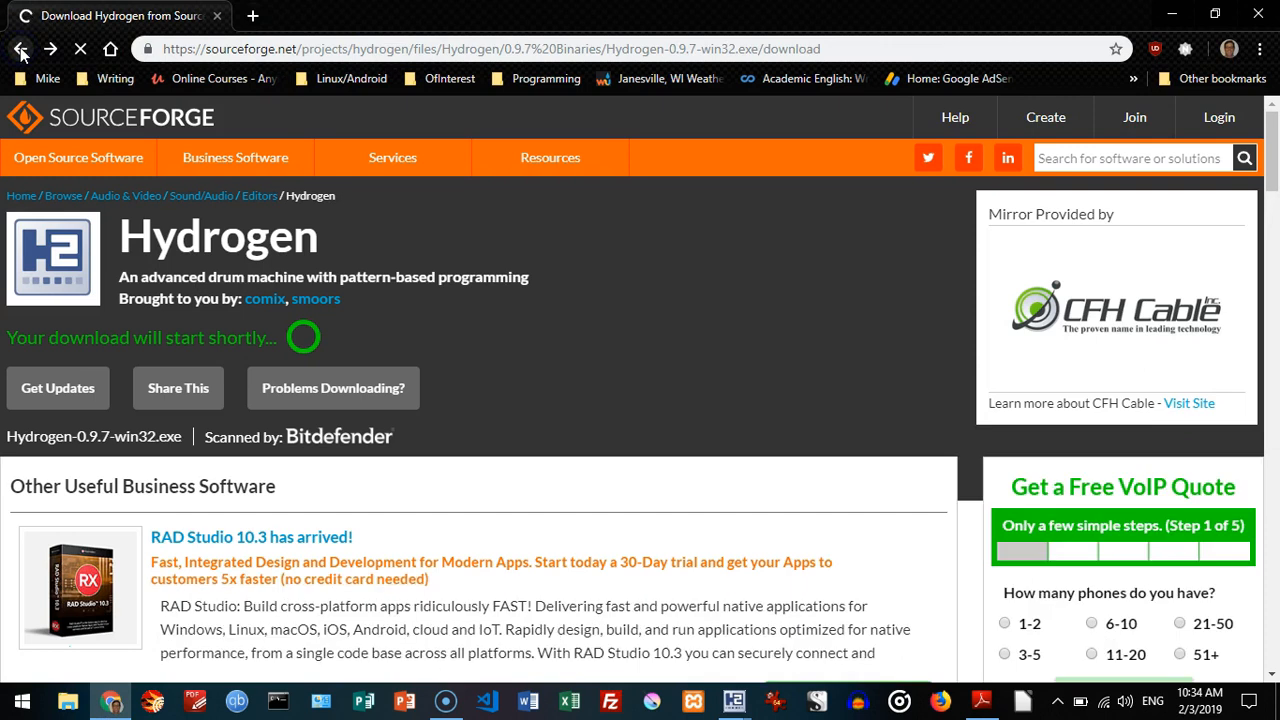
click(20, 48)
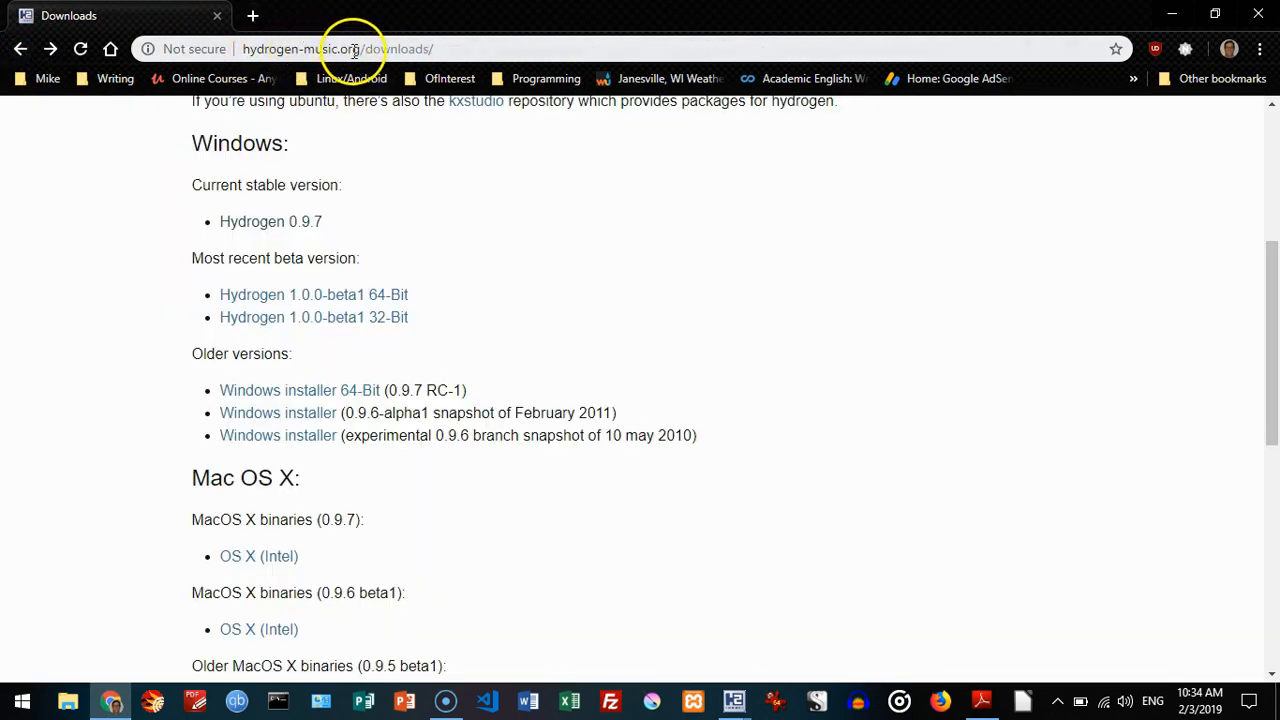
Step: Start downloading the stable Windows version Hydrogen 0.9.7 as Hydrogen-0.9.7-win32.exe, then decline replacing the existing file and cancel the save
click(292, 223)
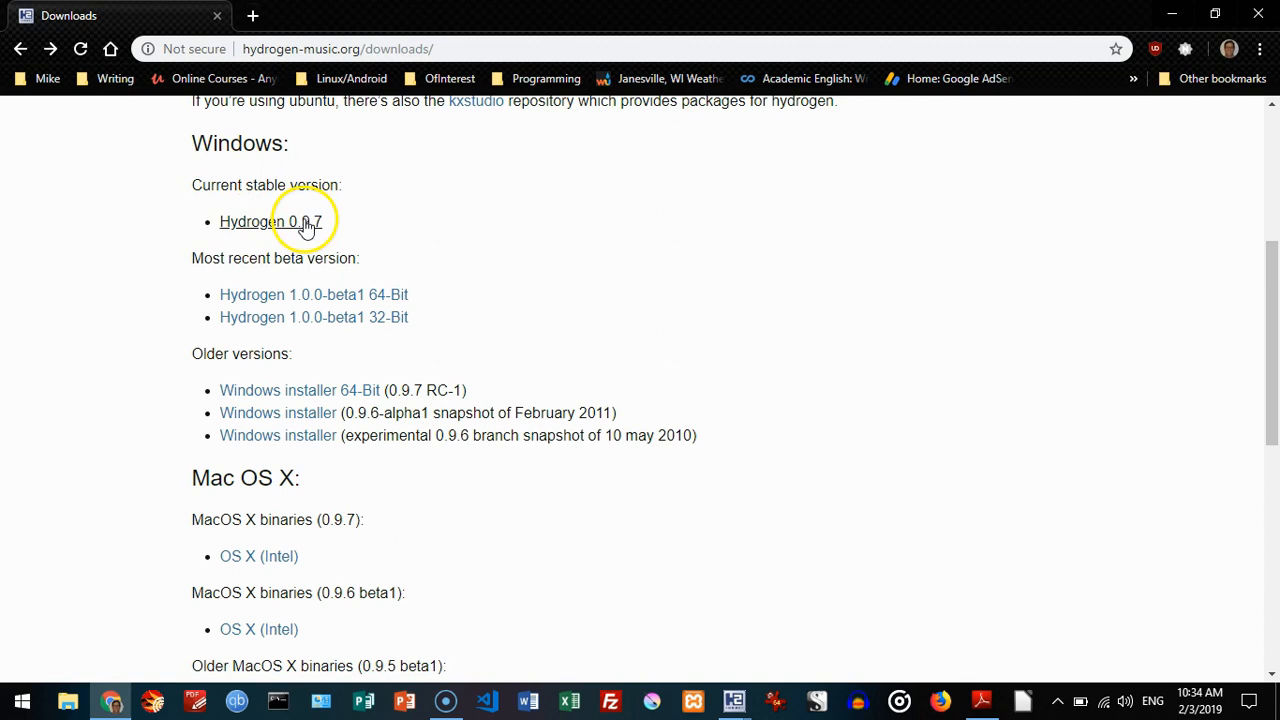
click(288, 228)
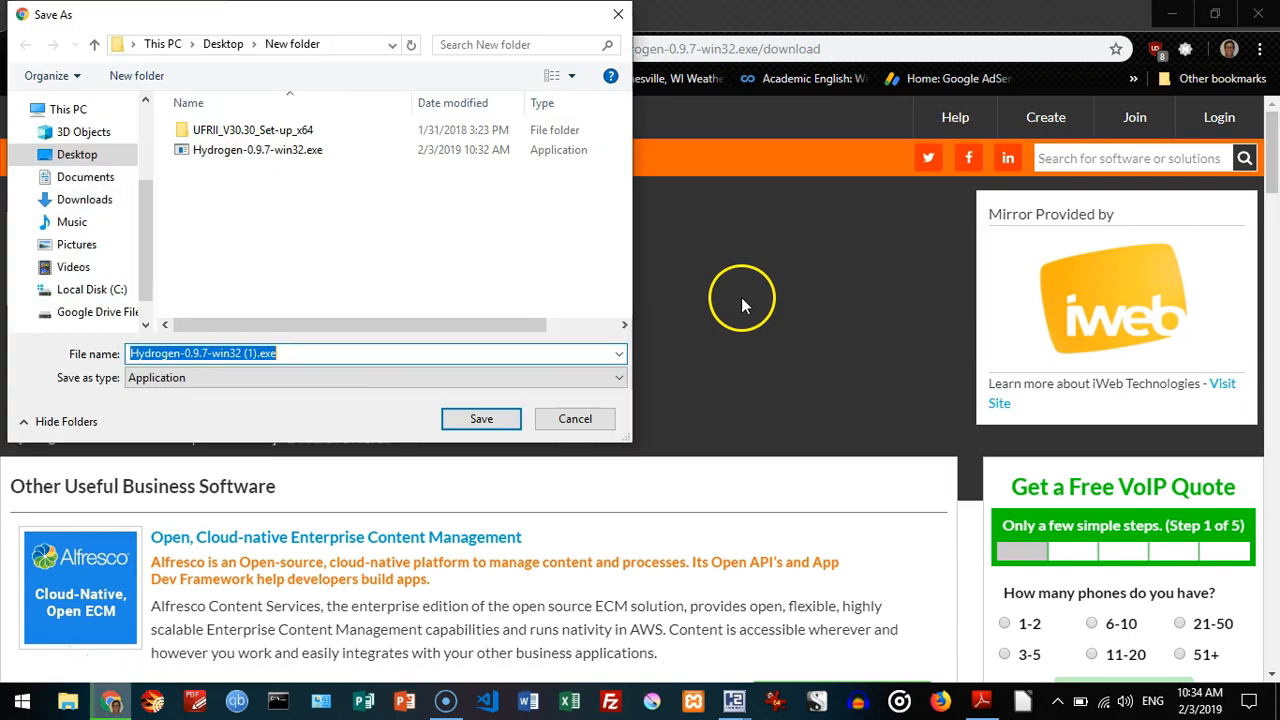
click(203, 155)
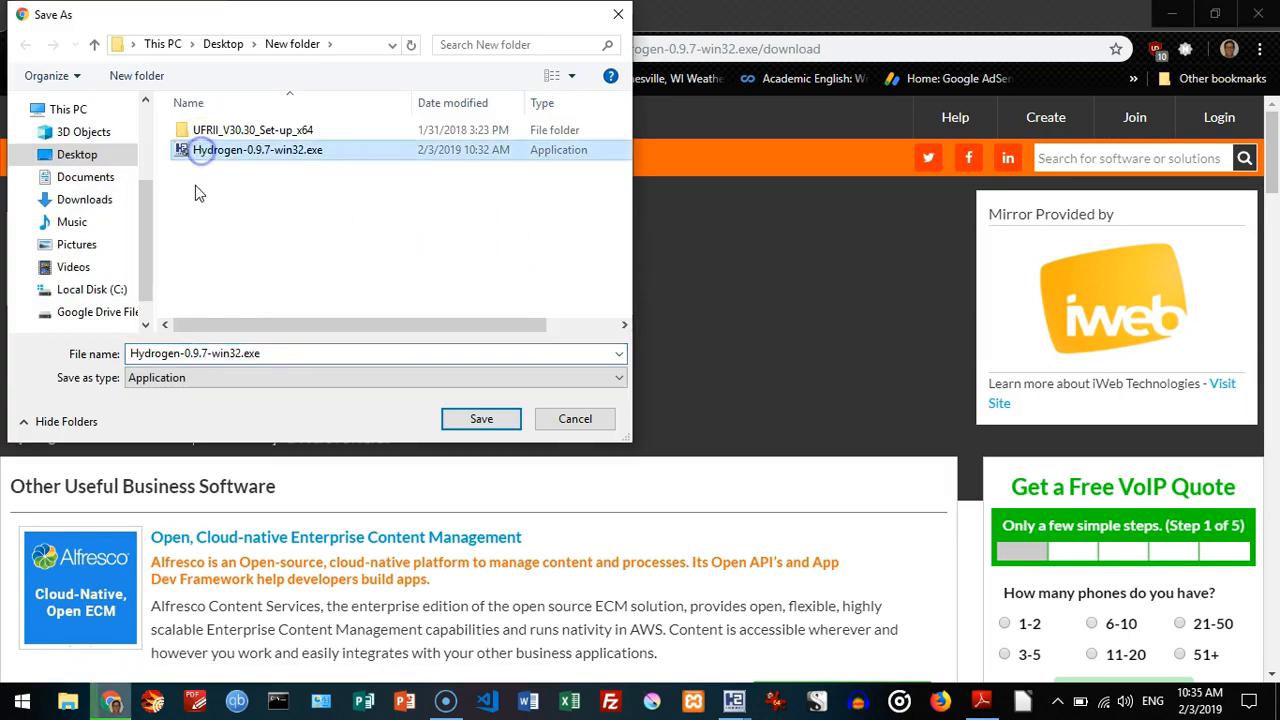
click(460, 420)
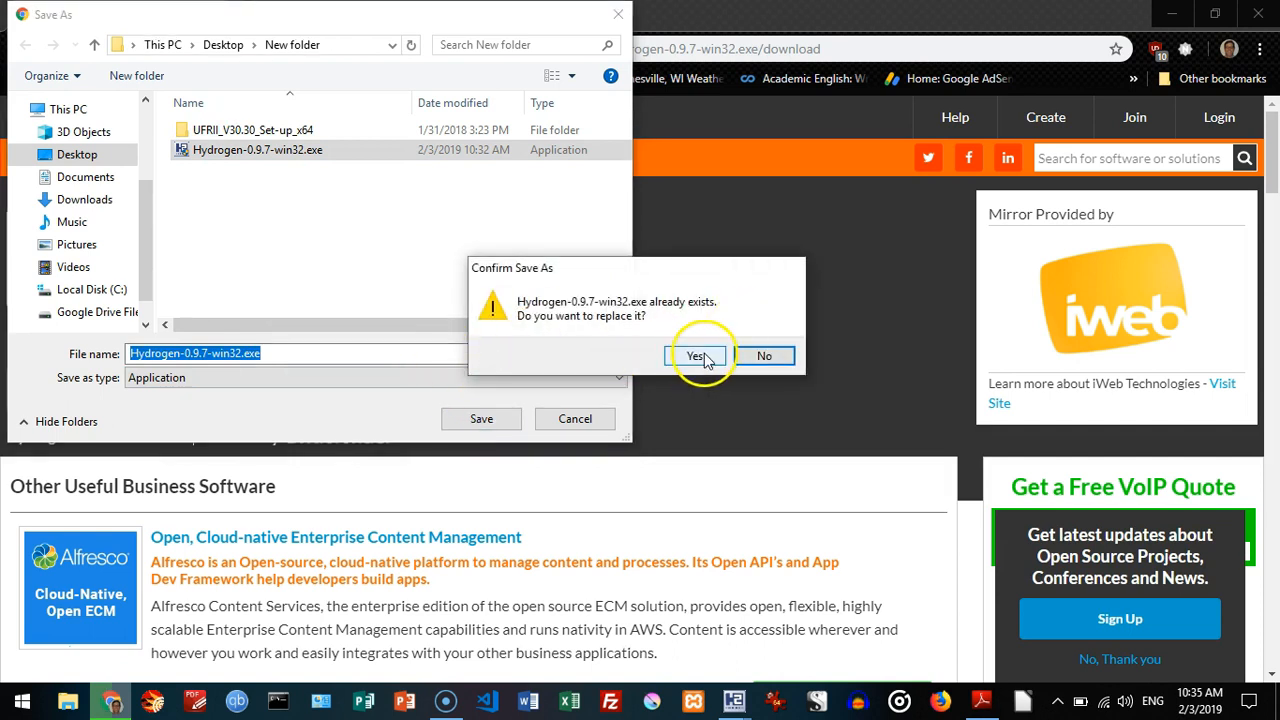
click(760, 356)
click(576, 419)
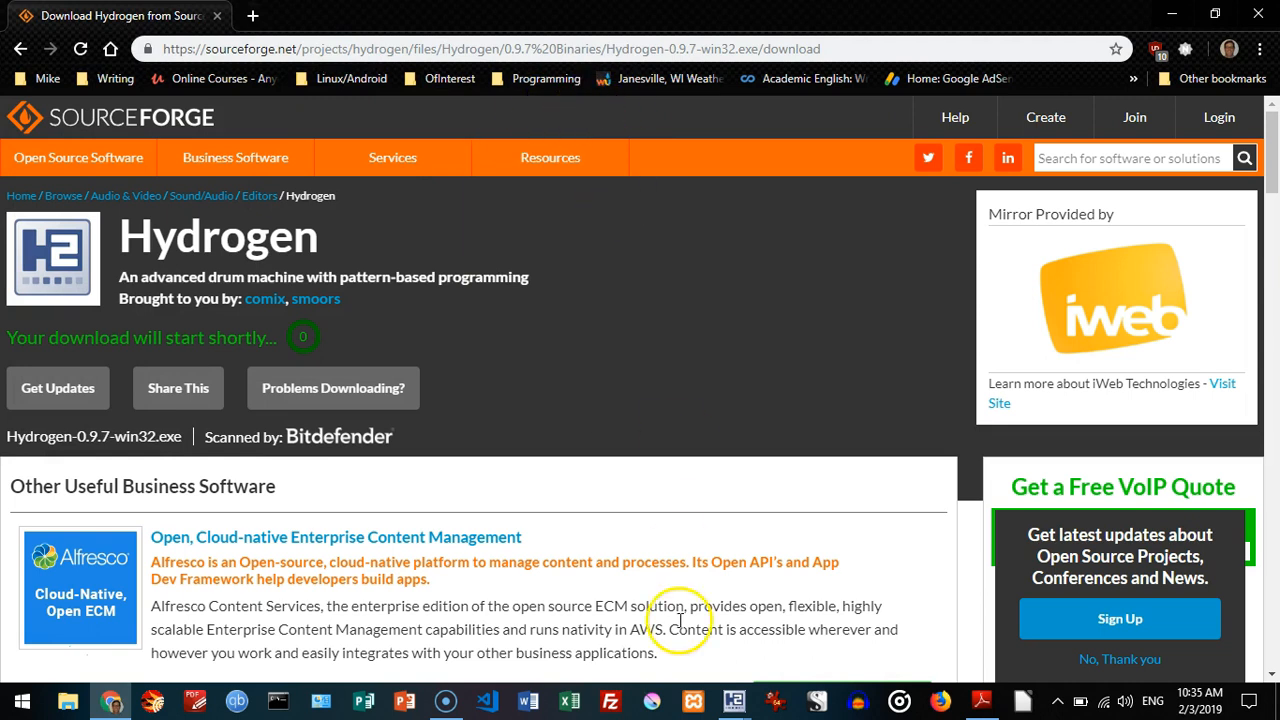
Step: Switch back to the main Hydrogen song window
click(735, 700)
click(718, 643)
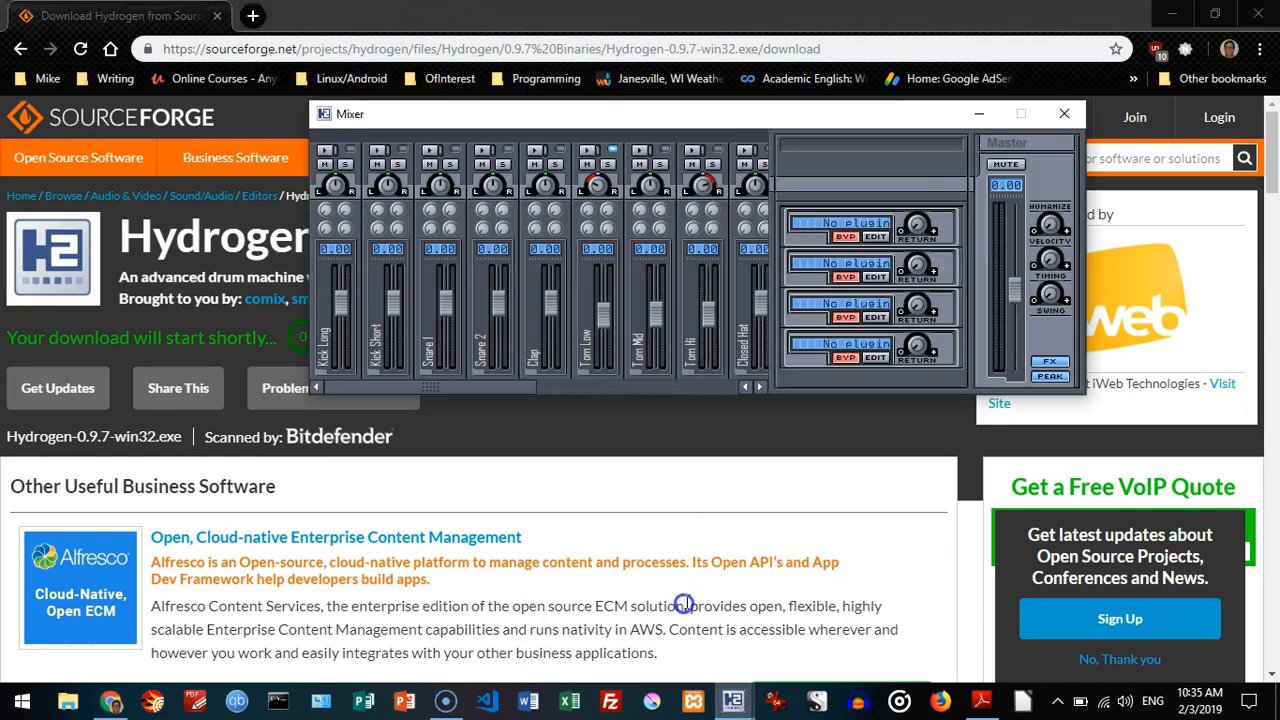
click(733, 700)
click(780, 620)
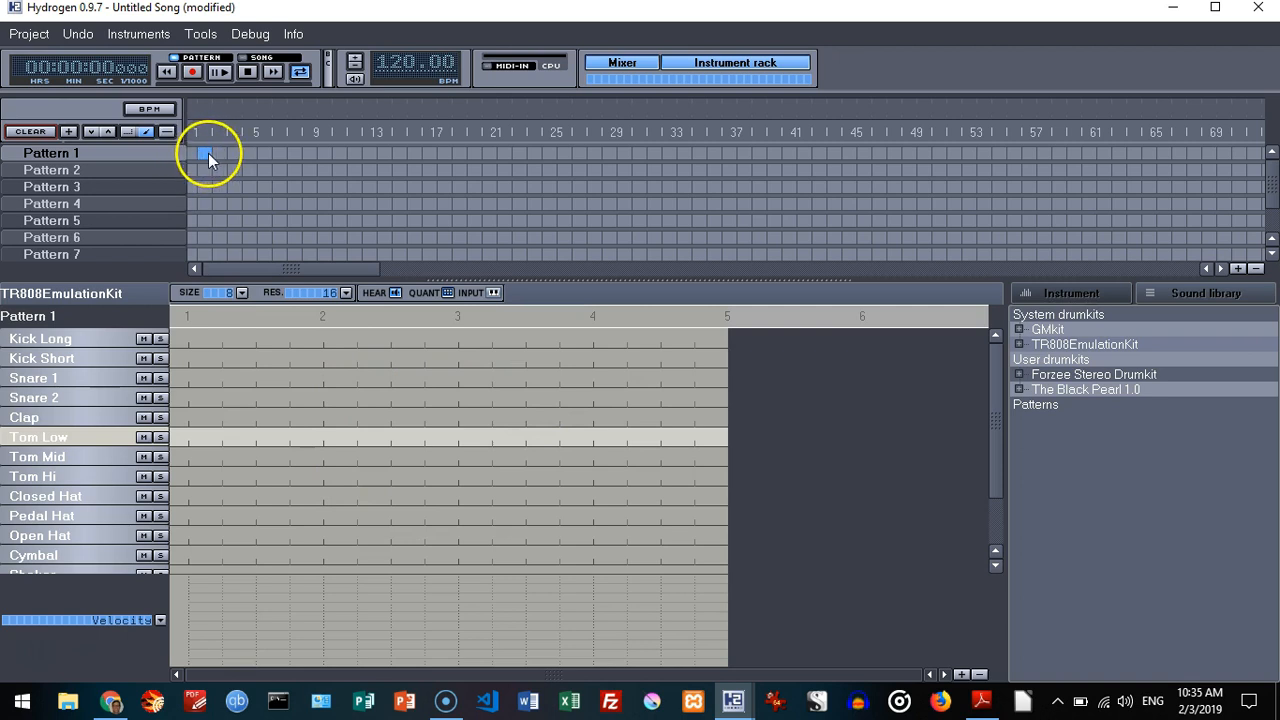
Step: View Patterns 2 through 6 one after another and return to Pattern 1
click(83, 170)
click(88, 188)
click(86, 203)
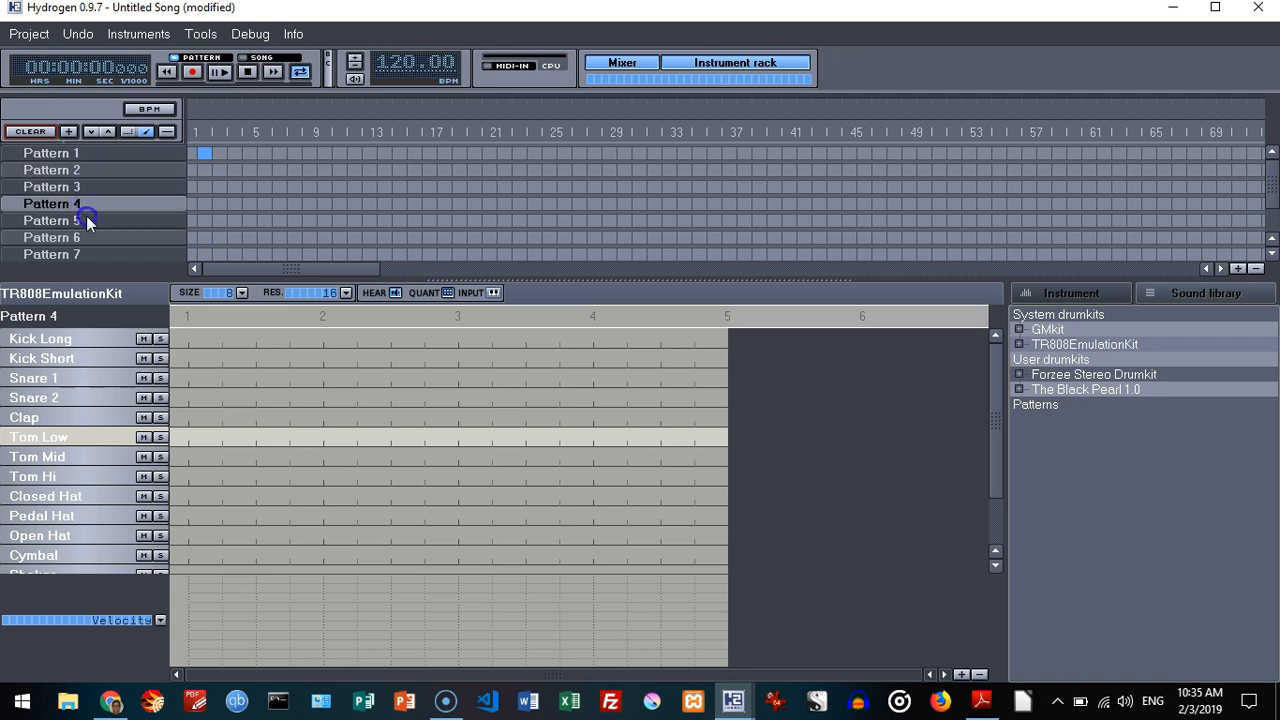
click(86, 220)
click(81, 238)
click(80, 153)
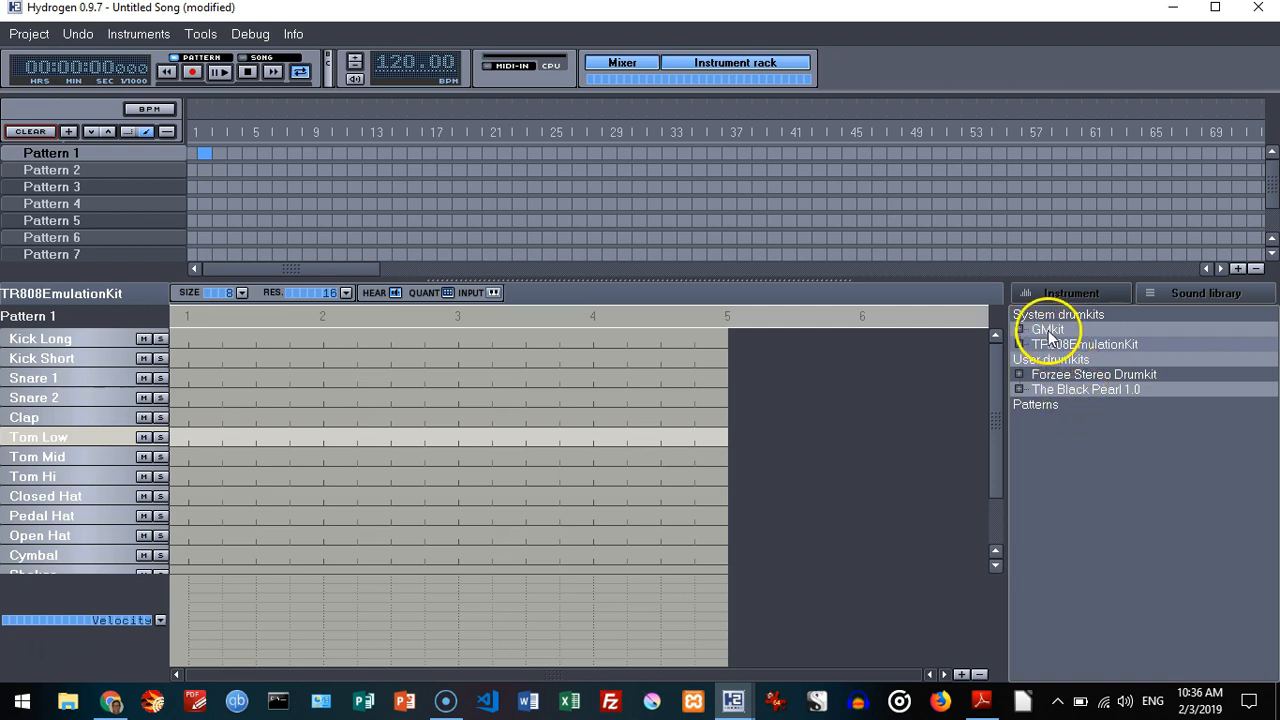
Step: Load the GMkit system drumkit, then load the TR808EmulationKit again
click(1048, 331)
right_click(1050, 331)
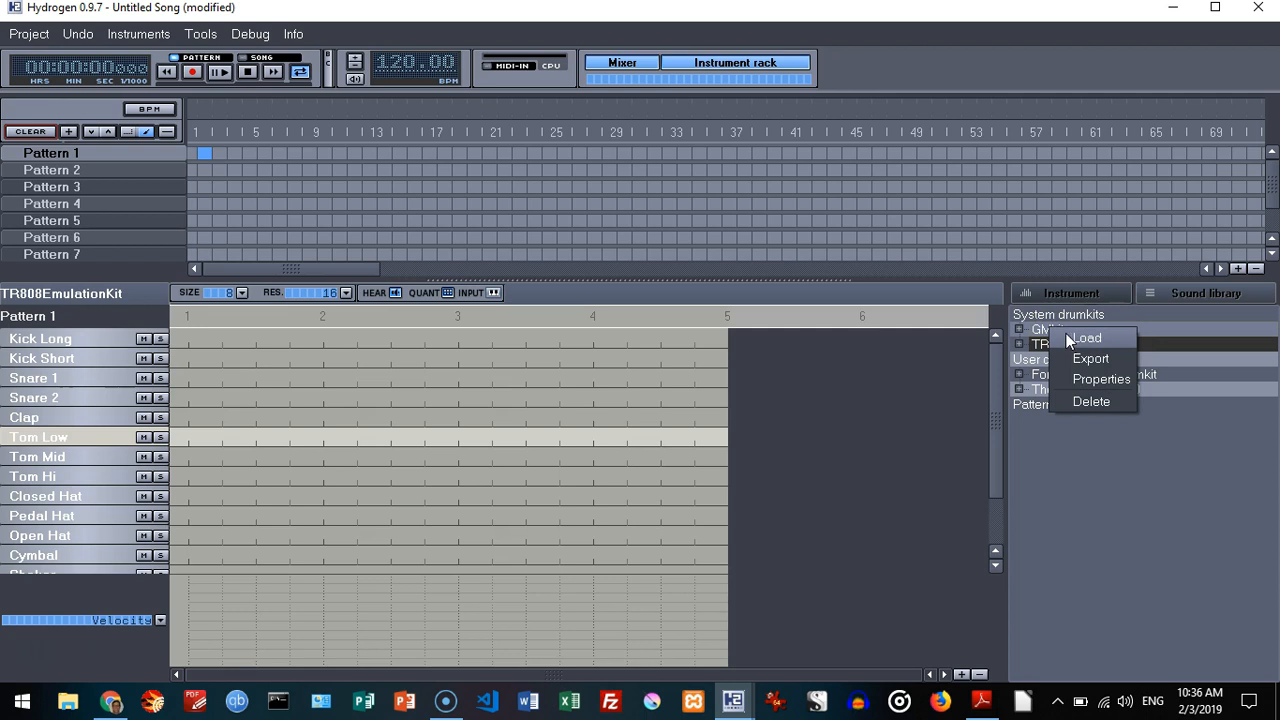
click(1086, 338)
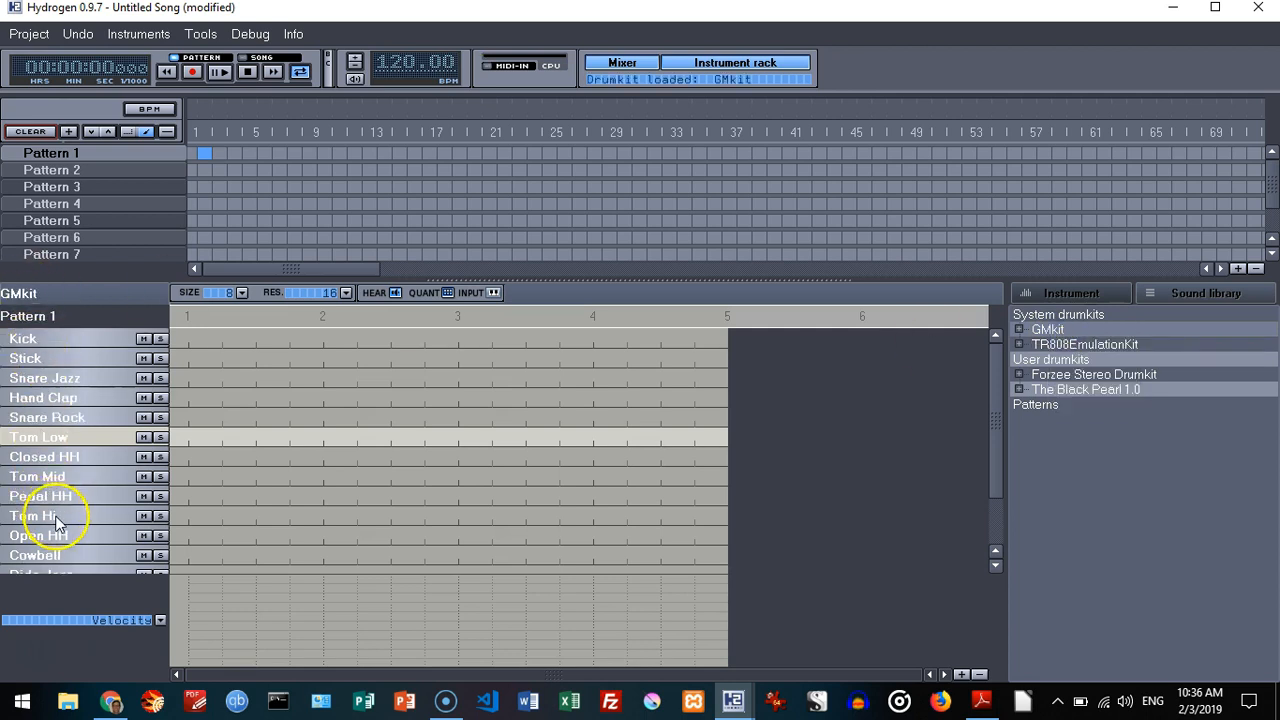
right_click(1060, 338)
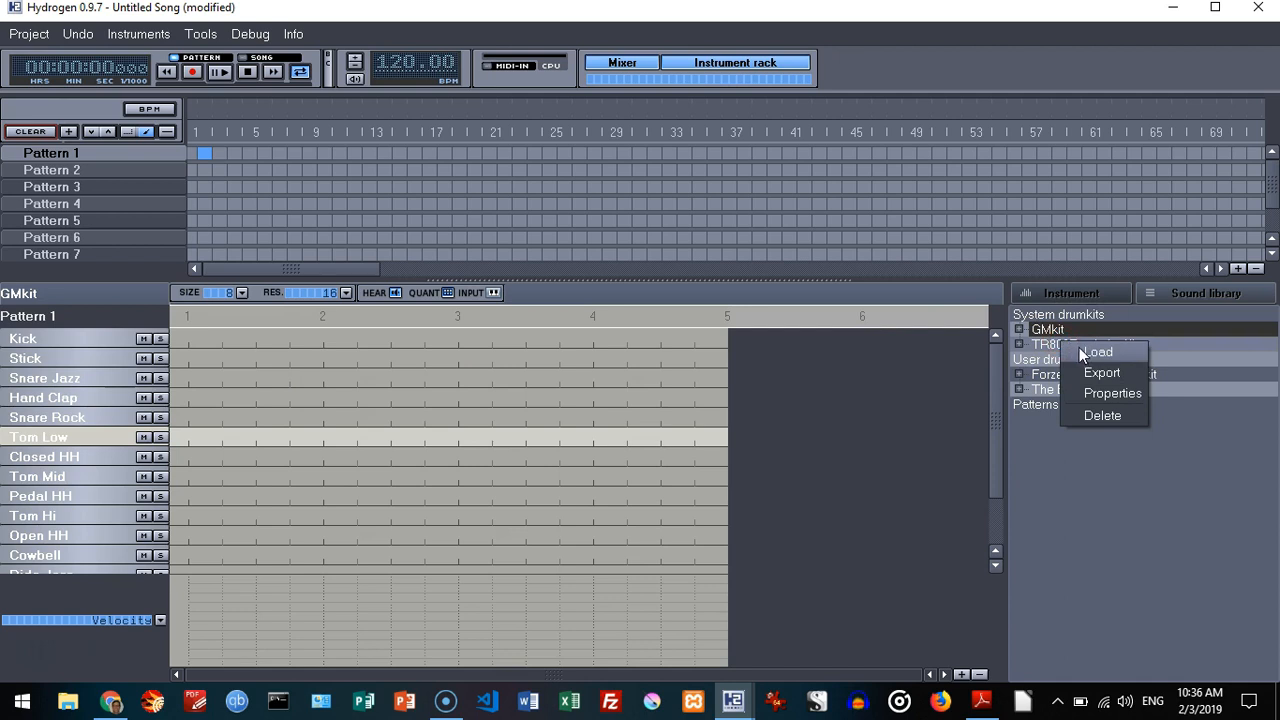
click(1080, 350)
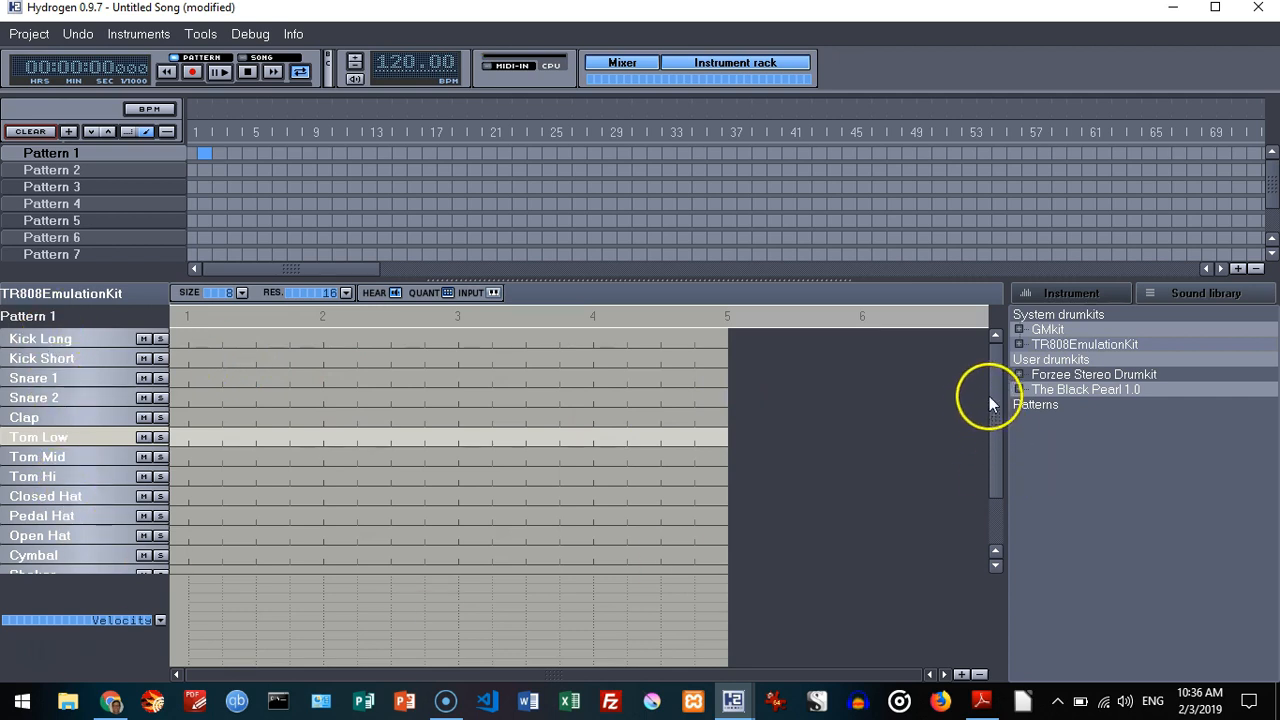
Step: Audition the drumkit's instruments from Kick Long down to Tom Mid, finishing on Kick Long
drag(998, 388, 983, 356)
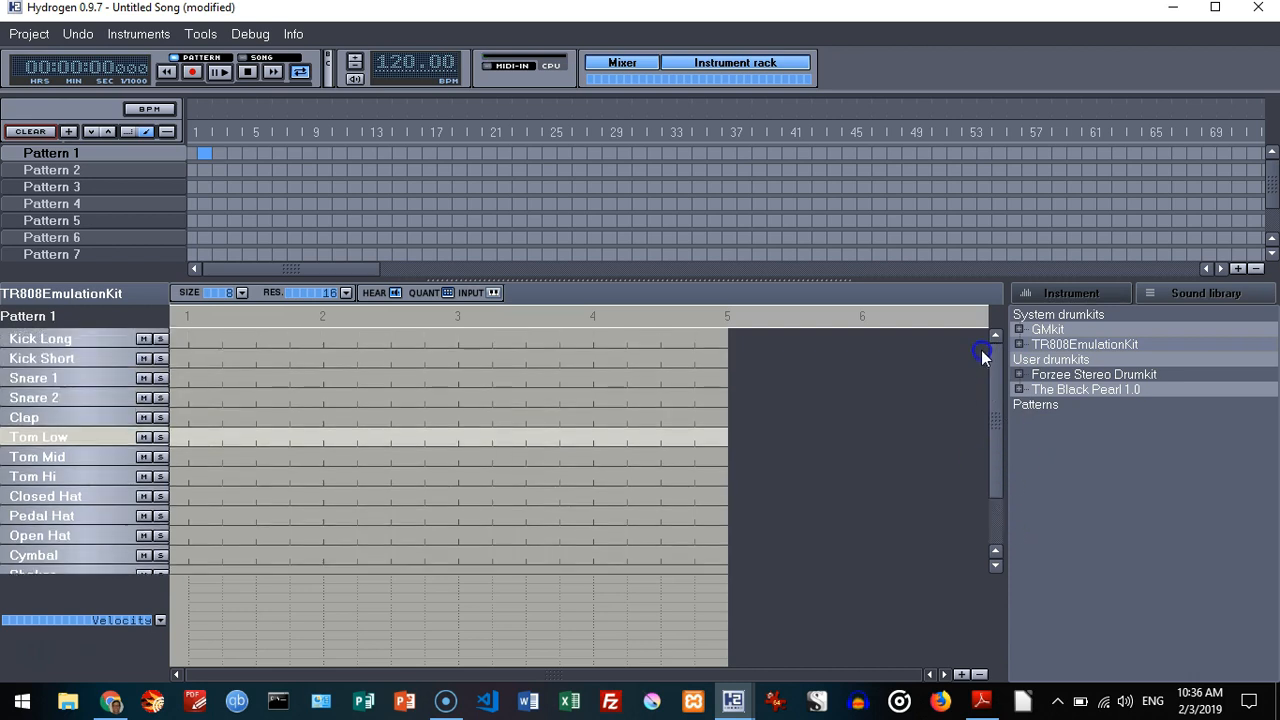
click(28, 341)
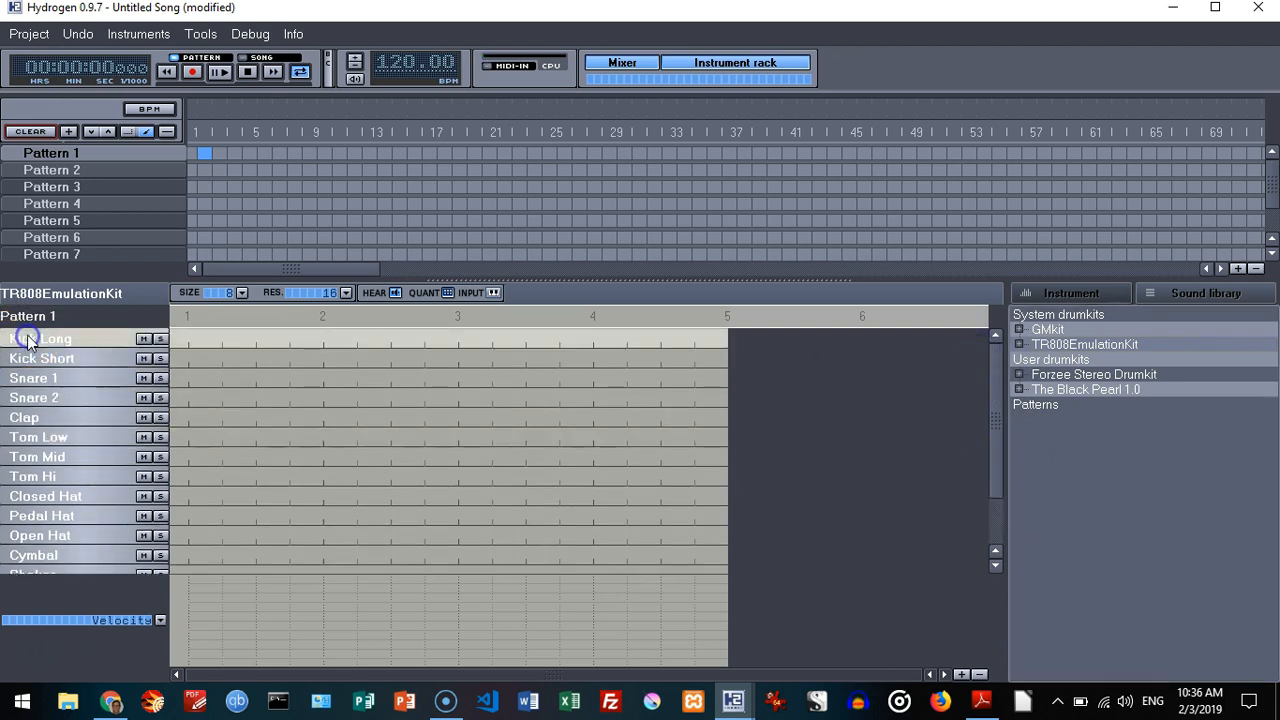
click(47, 362)
click(49, 376)
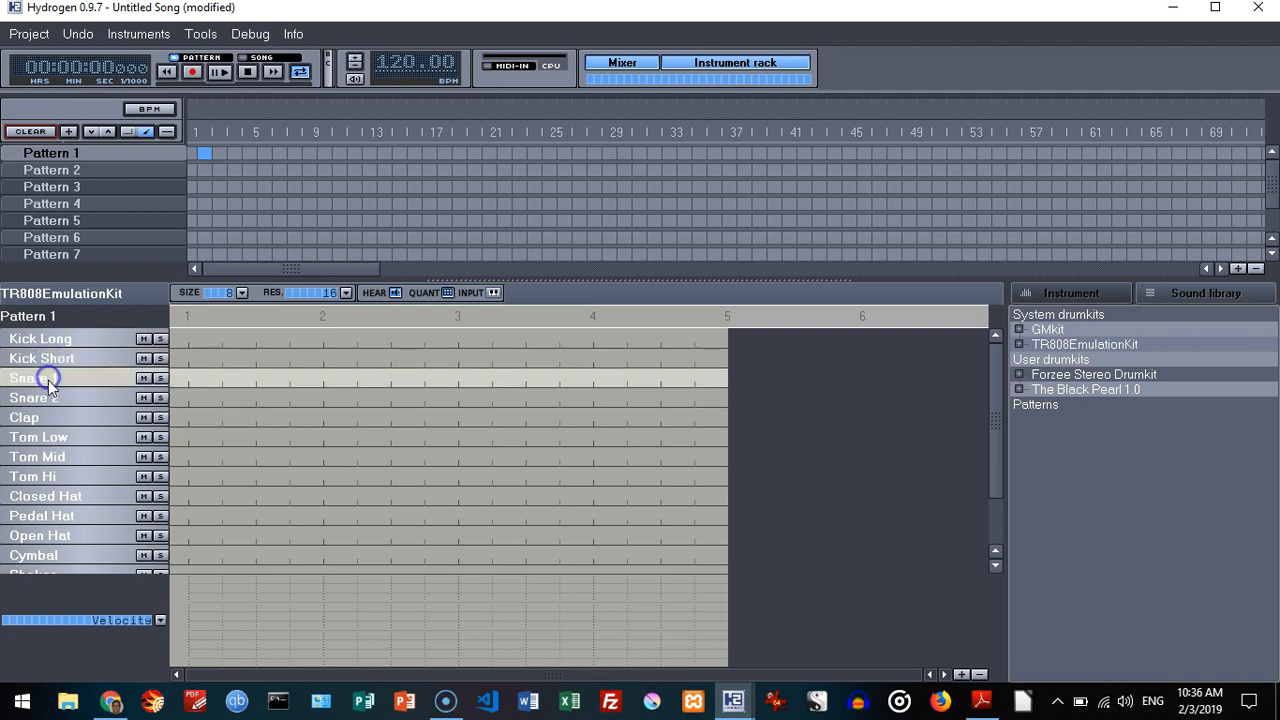
click(51, 397)
click(49, 418)
click(48, 437)
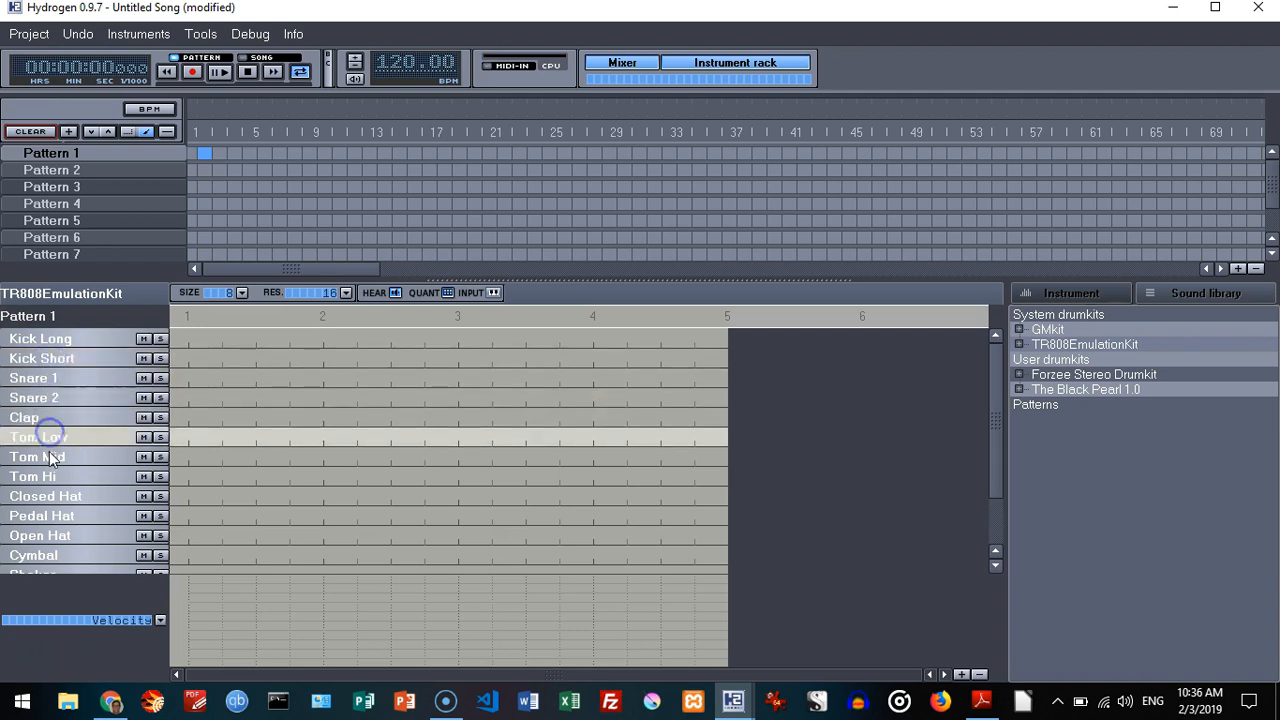
click(46, 456)
click(45, 435)
click(47, 338)
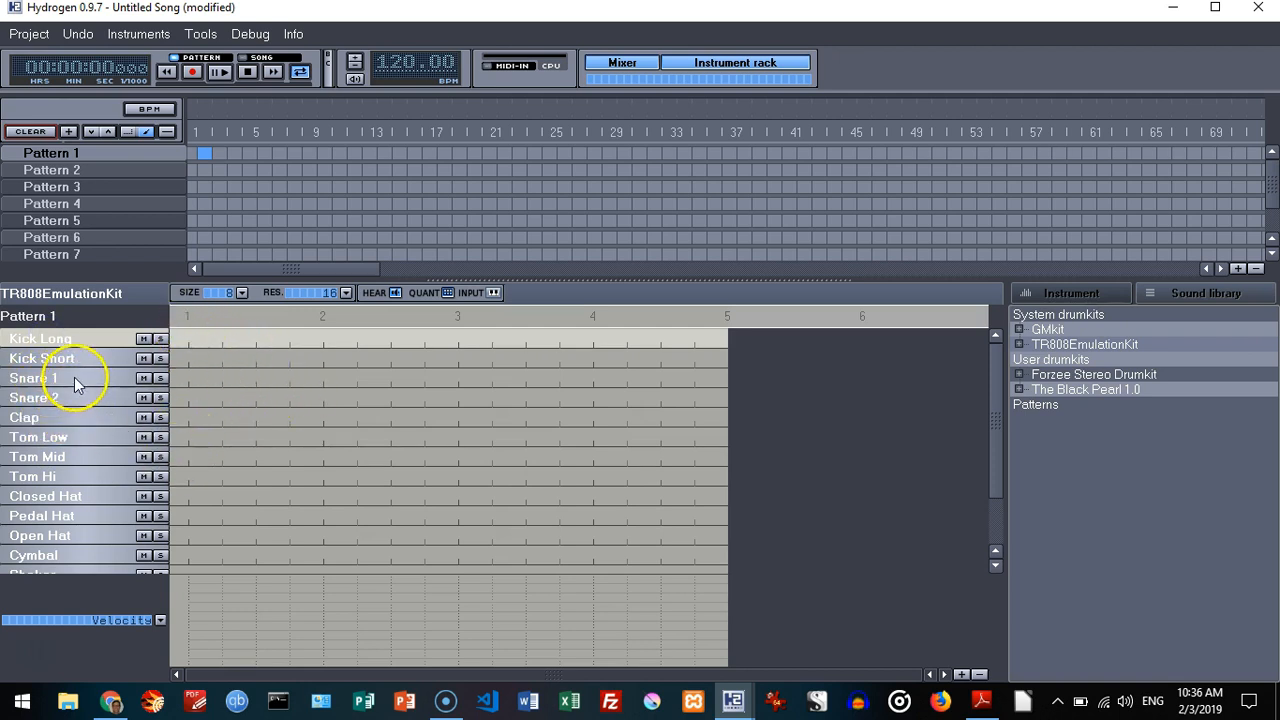
Step: Place Kick Long notes on beats 1, 2, 3 and 4 of Pattern 1
click(187, 338)
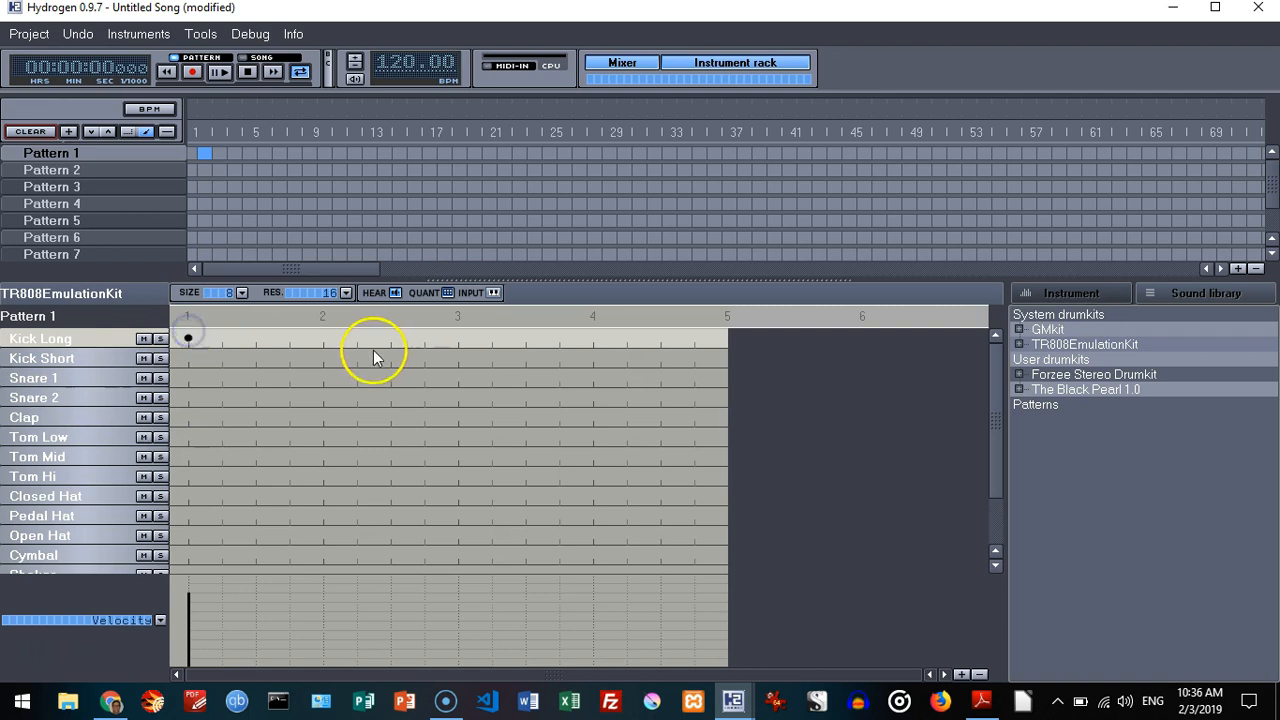
click(323, 337)
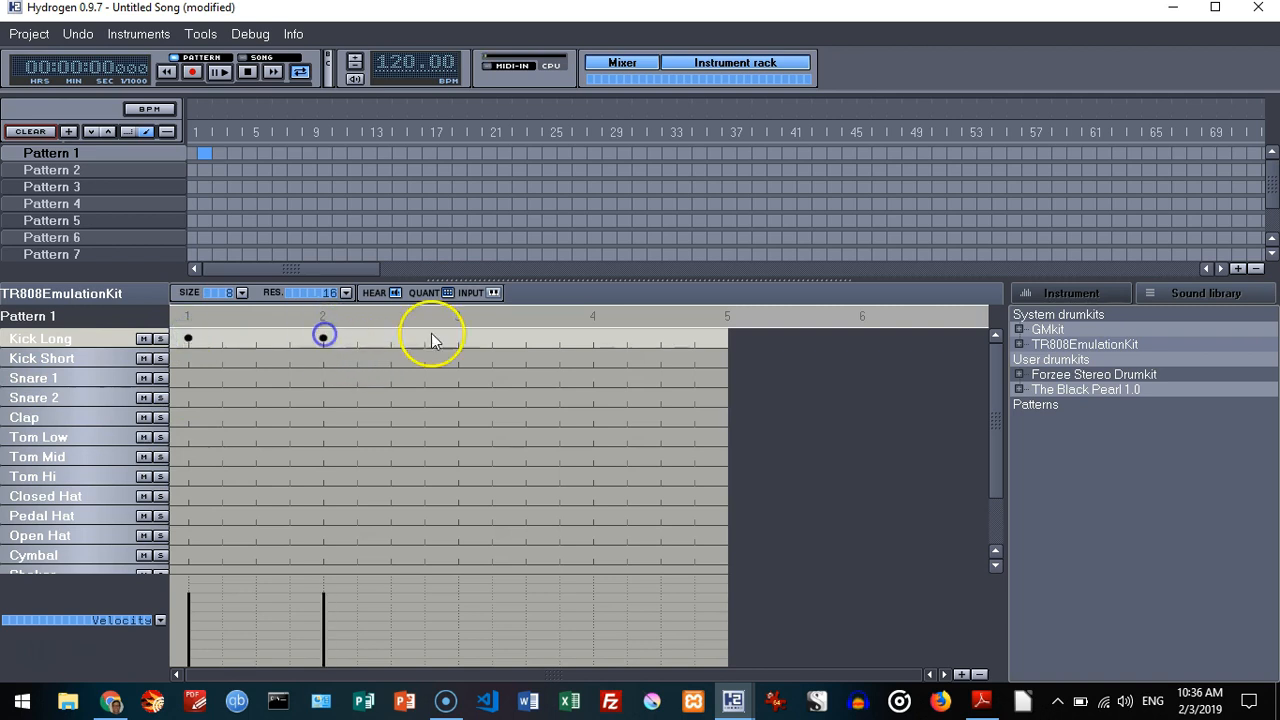
click(592, 338)
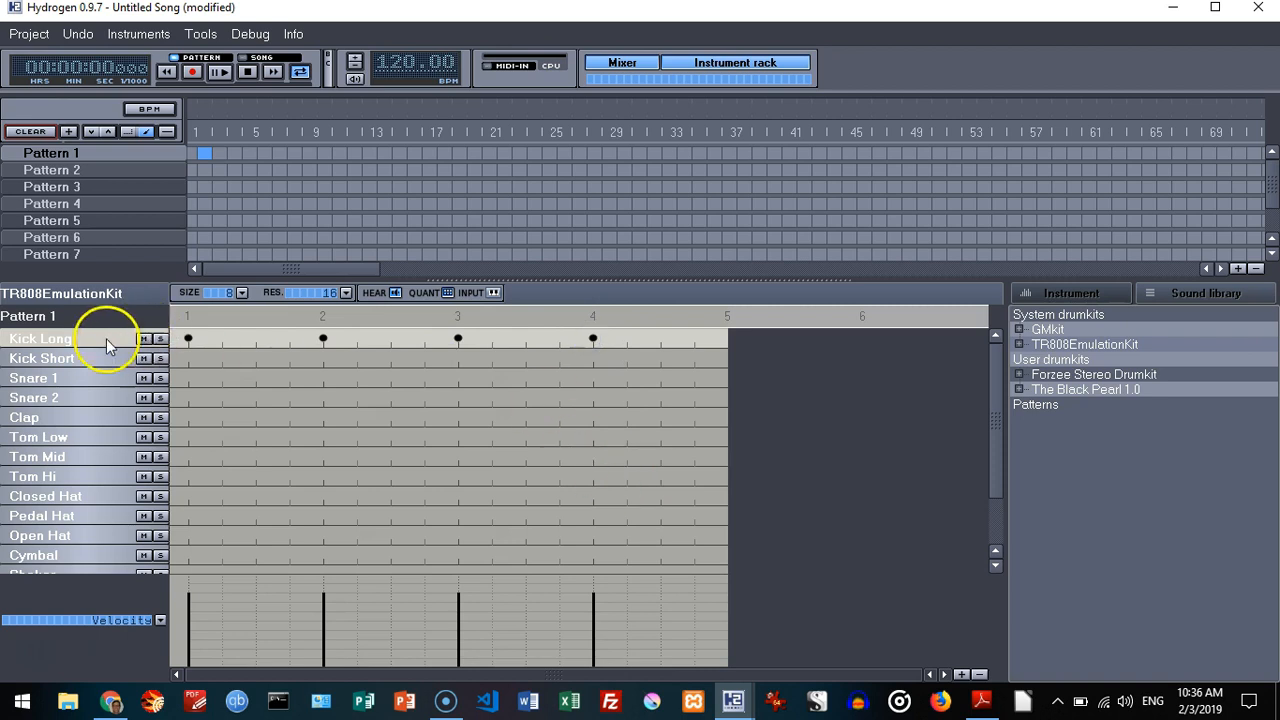
Step: Randomize the velocity of the Kick Long notes, then play the pattern briefly and stop it
right_click(72, 338)
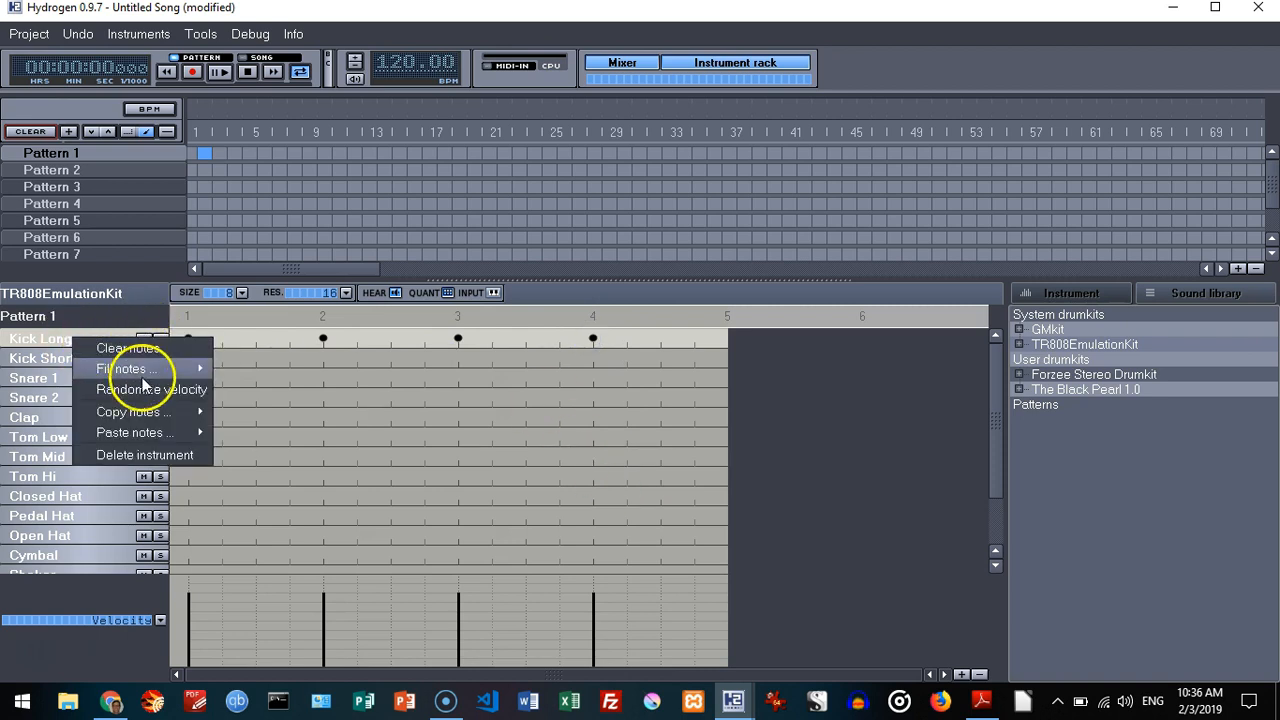
click(132, 390)
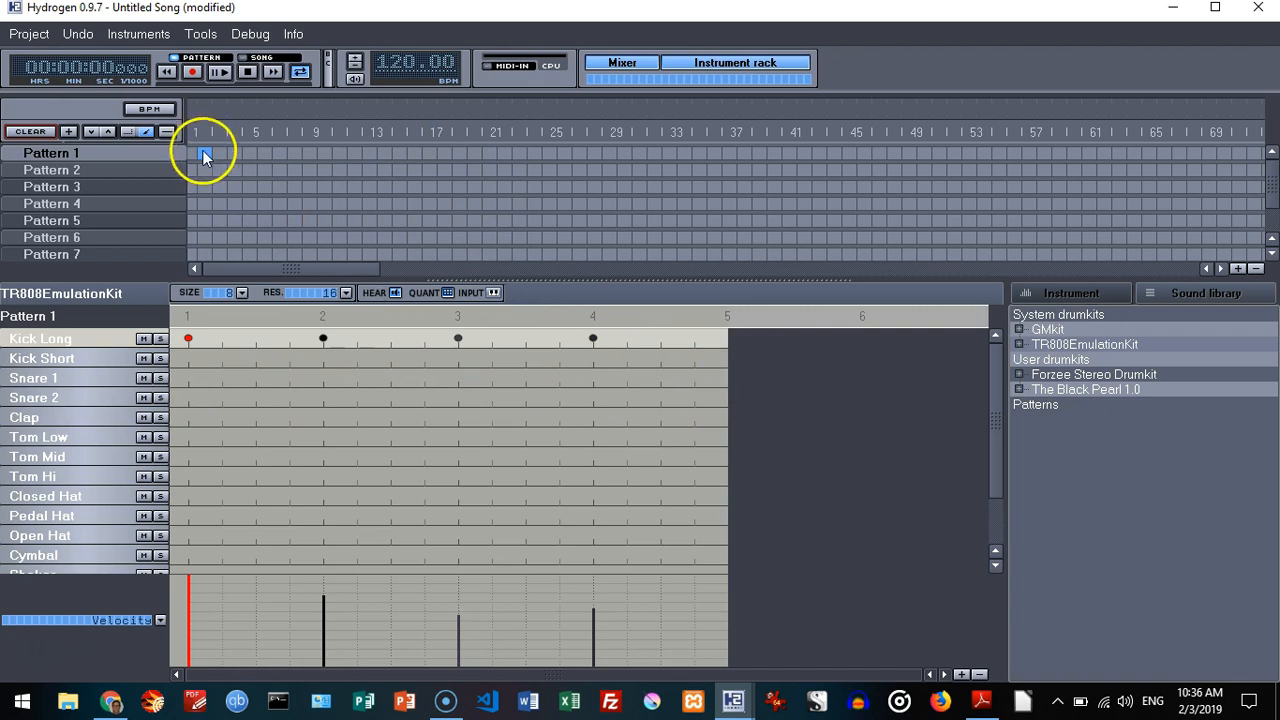
click(220, 72)
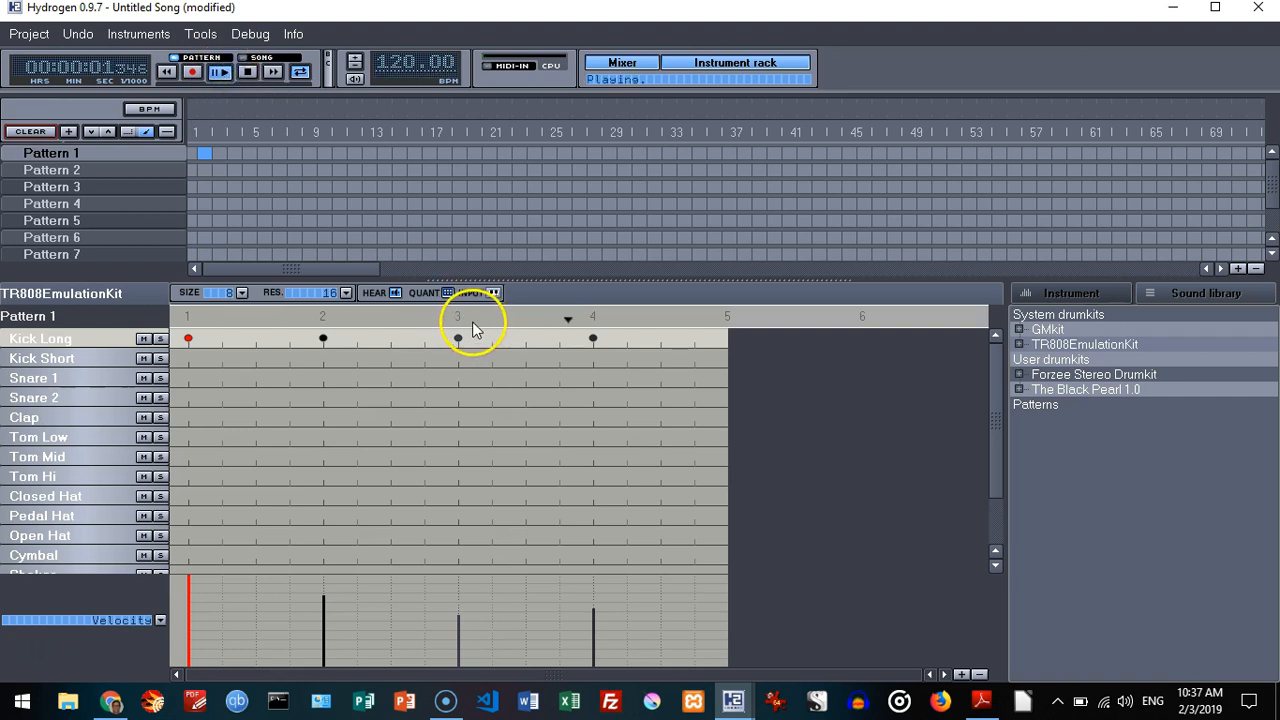
click(247, 72)
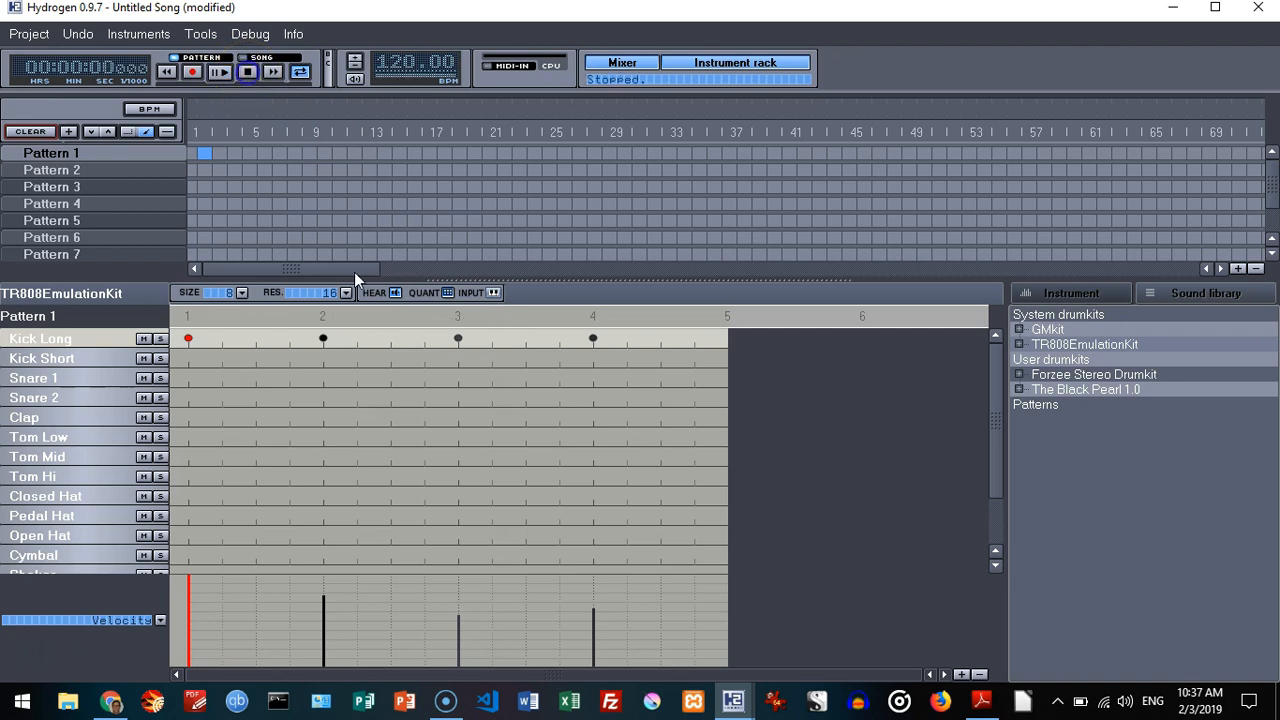
Step: Fill the Closed Hat row of Pattern 1 with a note on each of the sixteen sixteenth-note steps
click(90, 497)
click(188, 495)
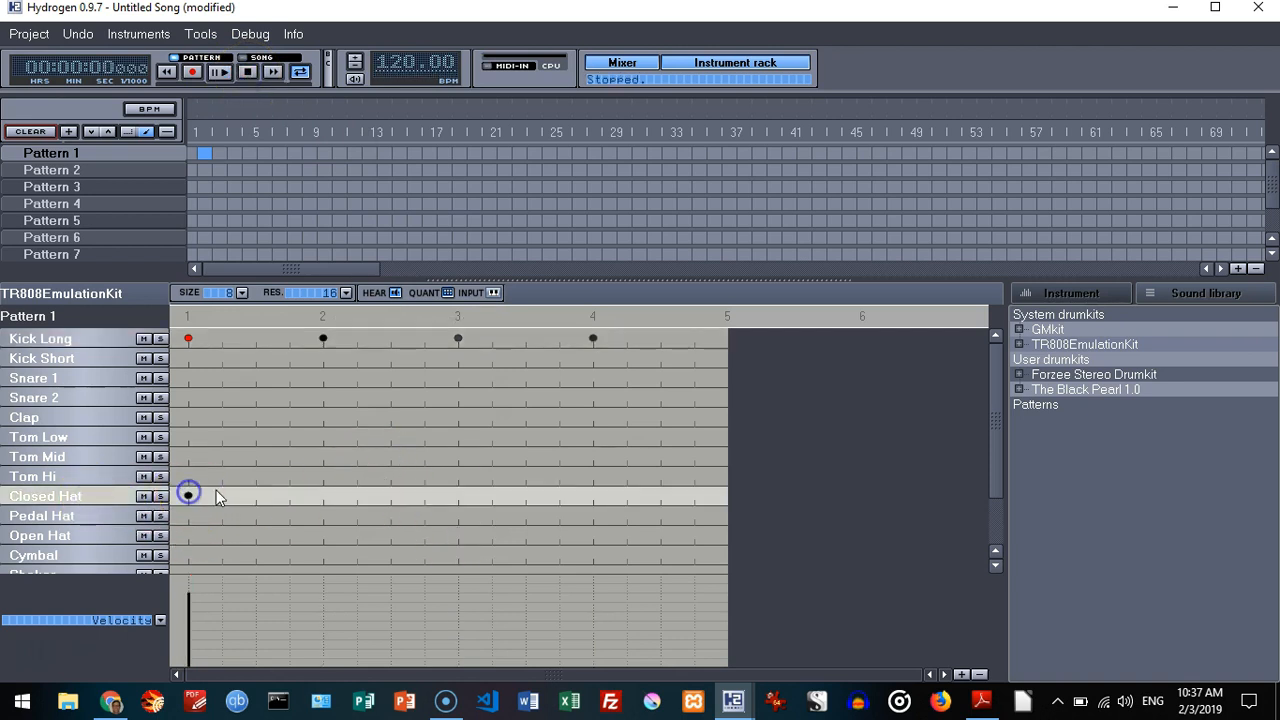
click(256, 495)
click(323, 495)
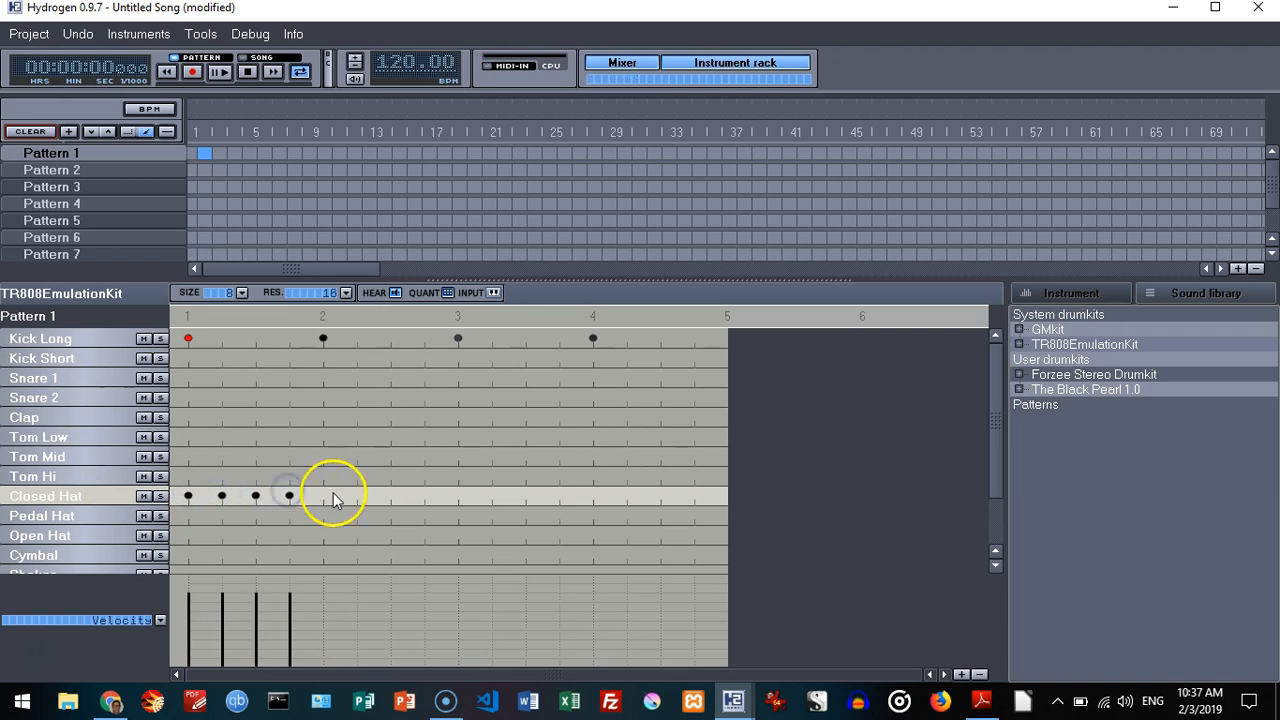
click(357, 495)
click(391, 495)
click(424, 495)
click(458, 495)
click(526, 495)
click(560, 495)
click(626, 494)
click(660, 495)
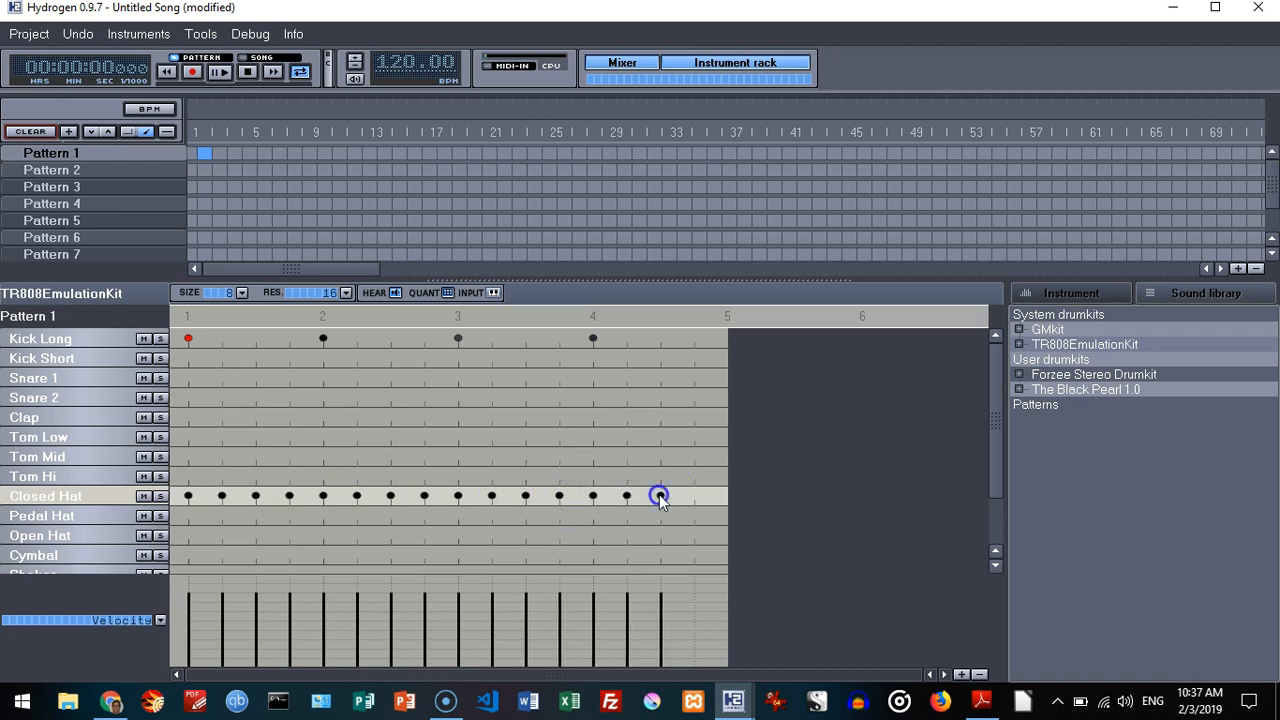
click(694, 495)
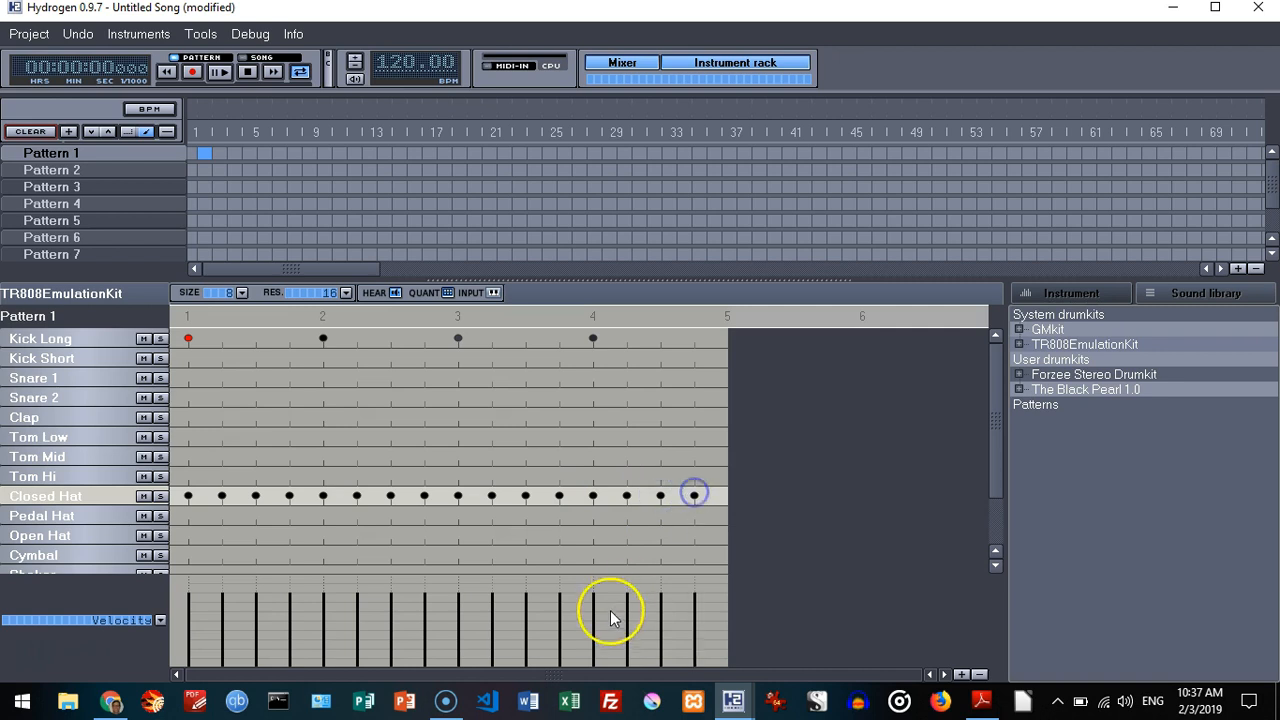
Step: Randomize the velocity of the Closed Hat notes and start playing the pattern
right_click(38, 496)
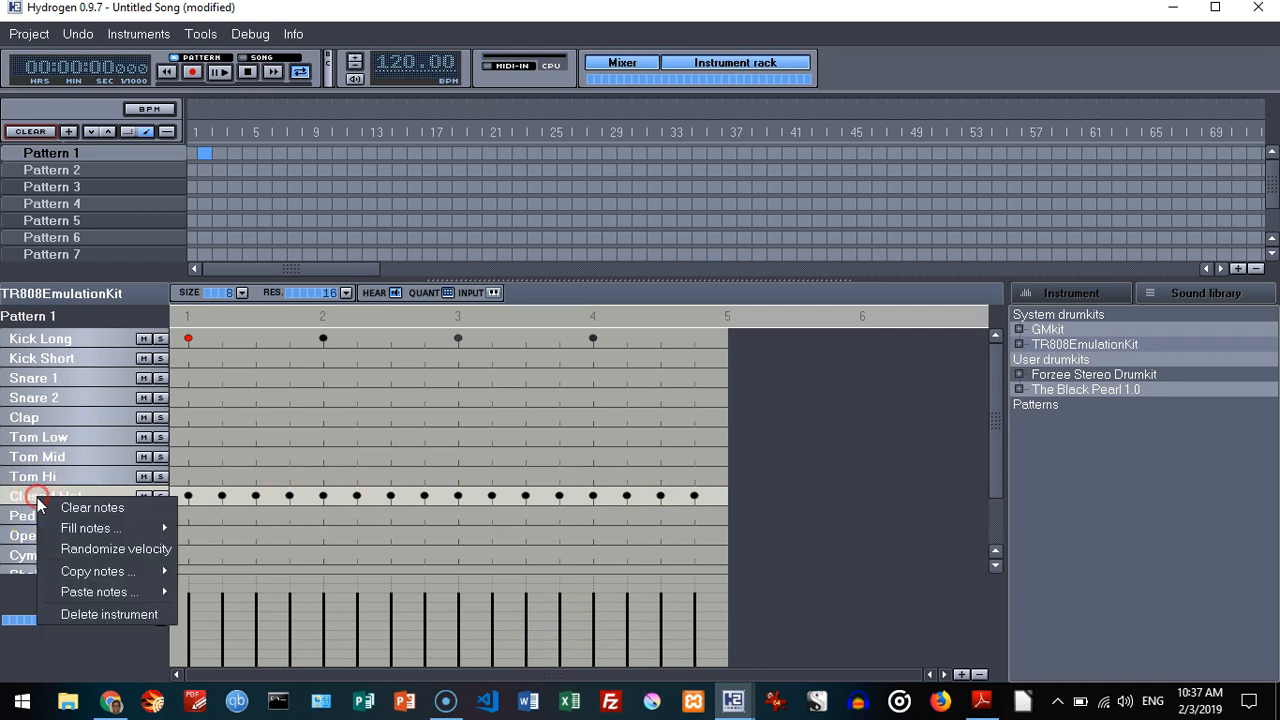
click(72, 548)
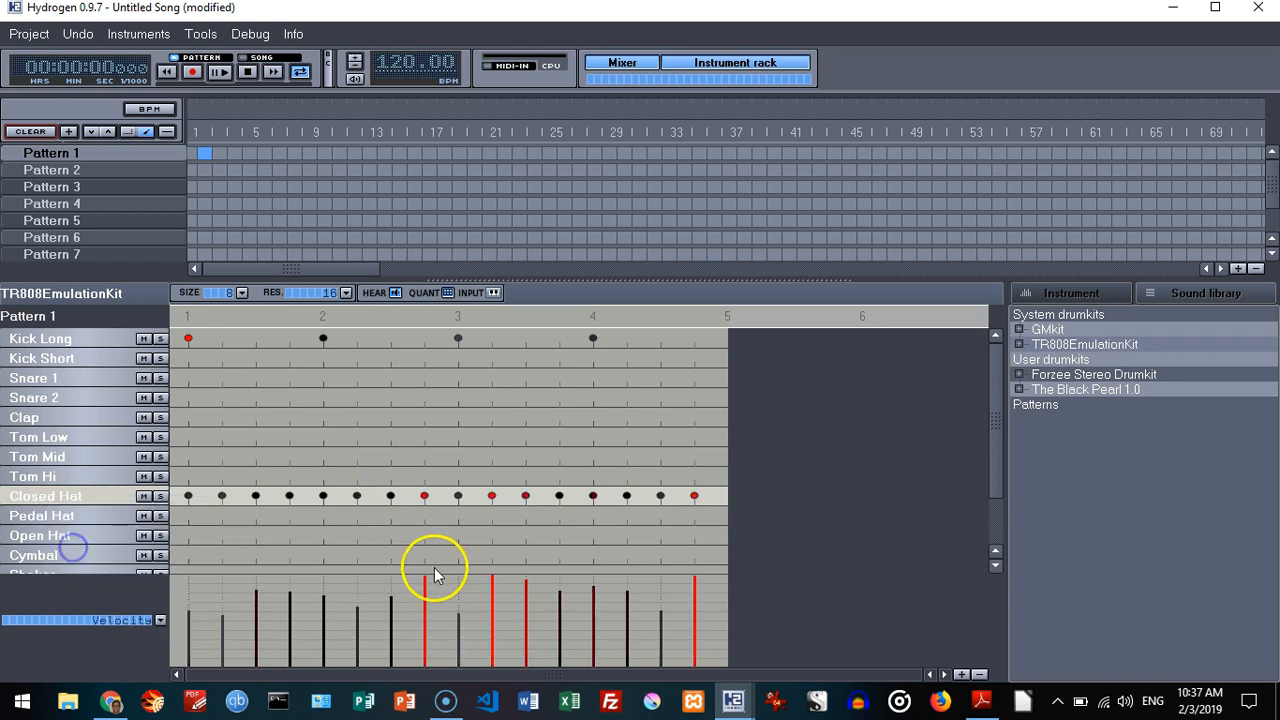
click(222, 71)
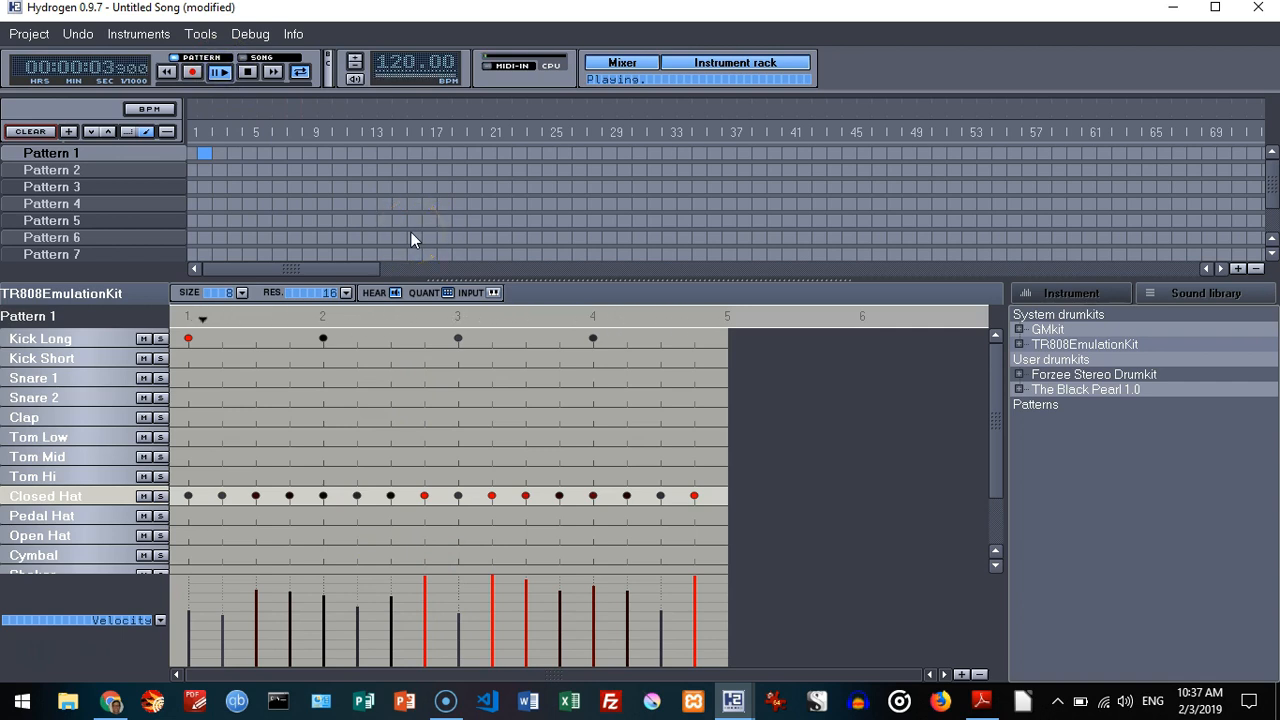
Step: Stop playback and place Snare 1 notes on the third and fourth sixteenth steps of all four beats in Pattern 1
click(247, 74)
click(247, 74)
click(255, 377)
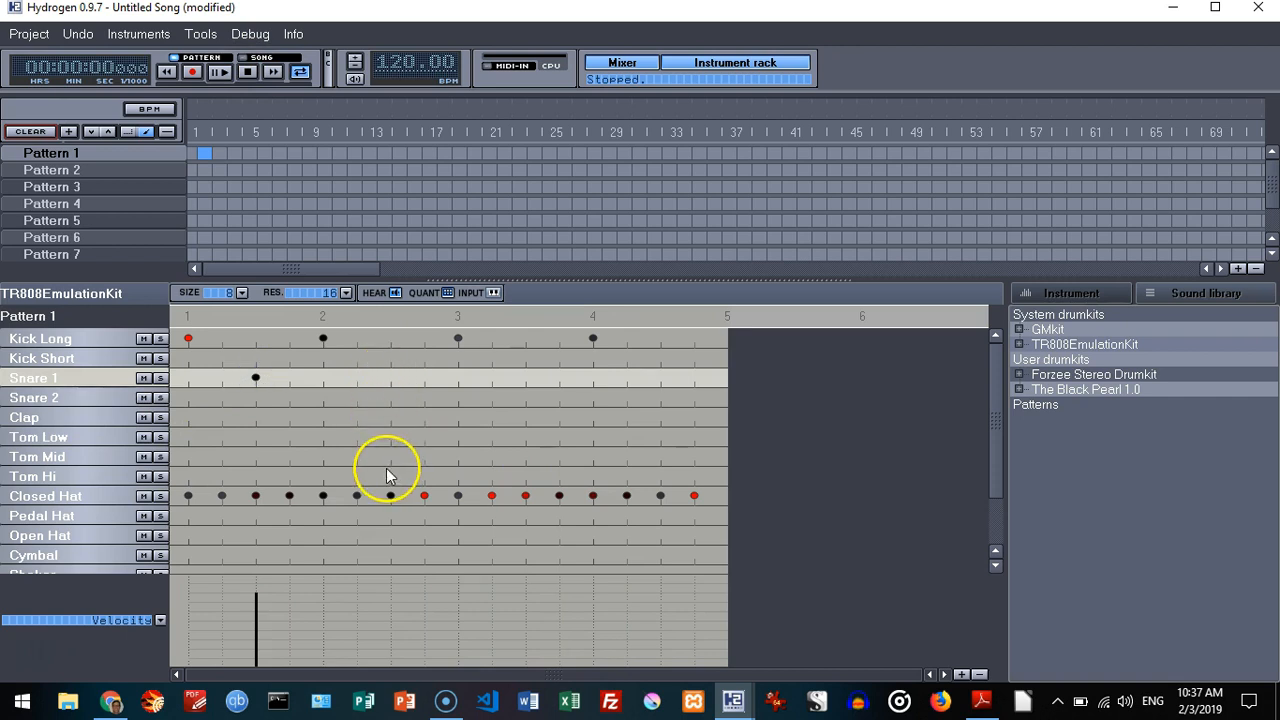
click(391, 377)
click(424, 377)
click(525, 377)
click(559, 377)
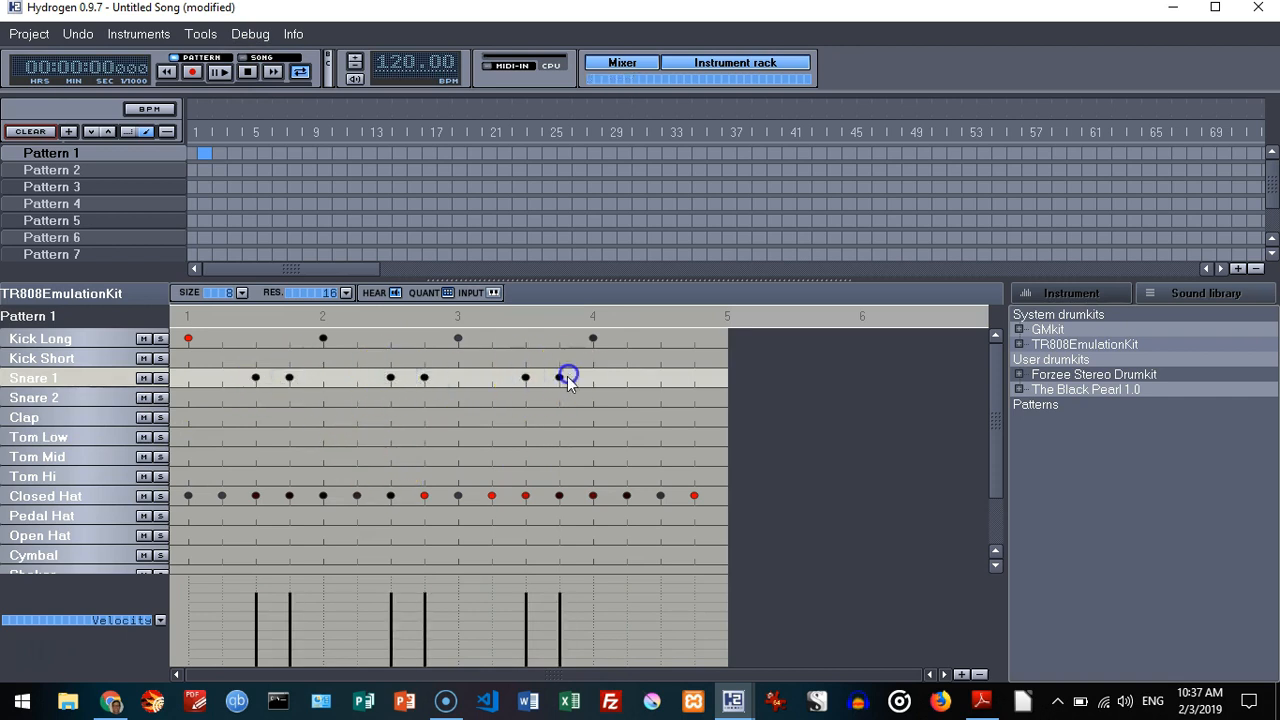
click(660, 377)
click(694, 377)
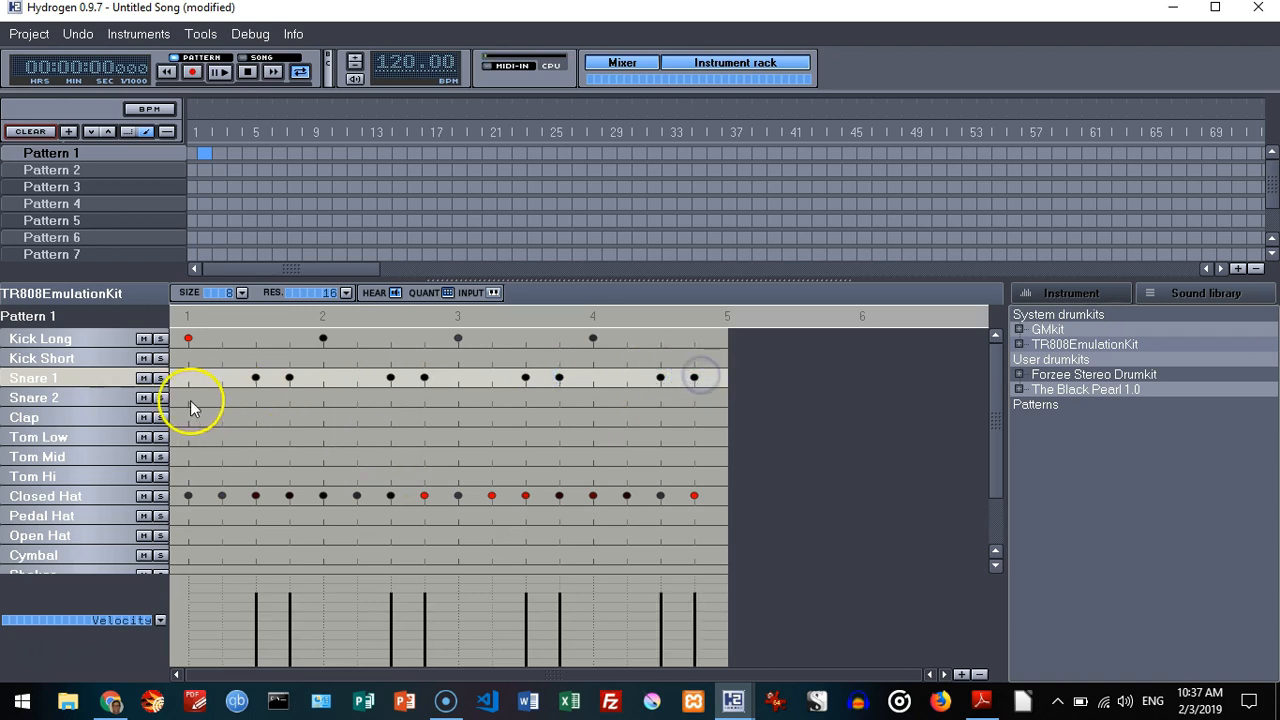
Step: Randomize the velocity of the Snare 1 notes, then play the pattern briefly and stop it
right_click(86, 376)
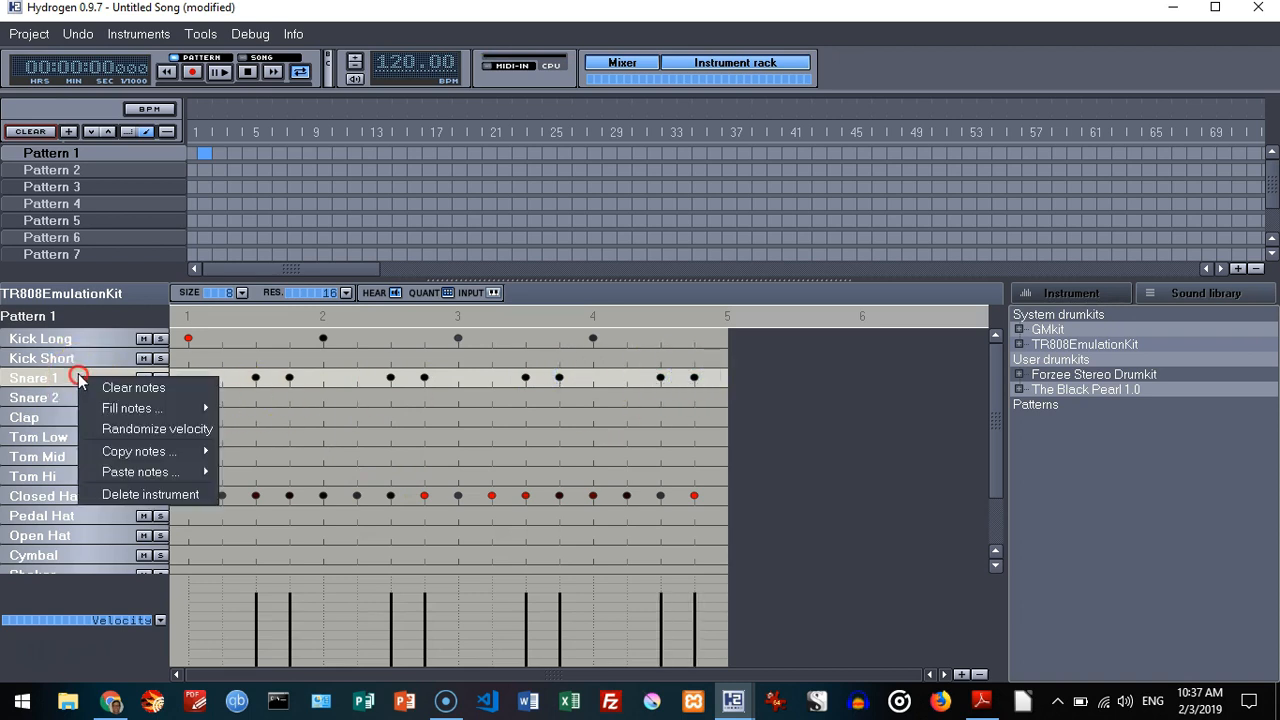
click(114, 426)
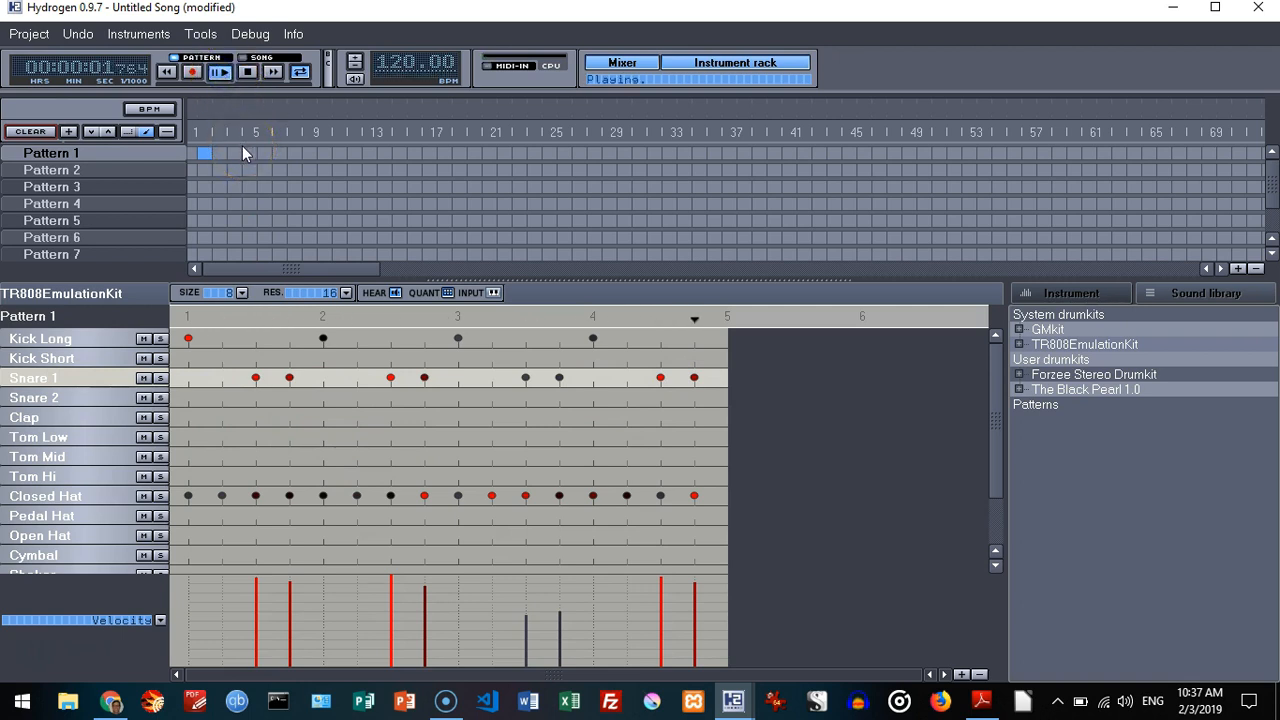
click(249, 74)
Step: Remove the Snare 1 note pairs from beats 2 and 4 of Pattern 1
click(390, 378)
click(425, 378)
click(661, 378)
click(694, 378)
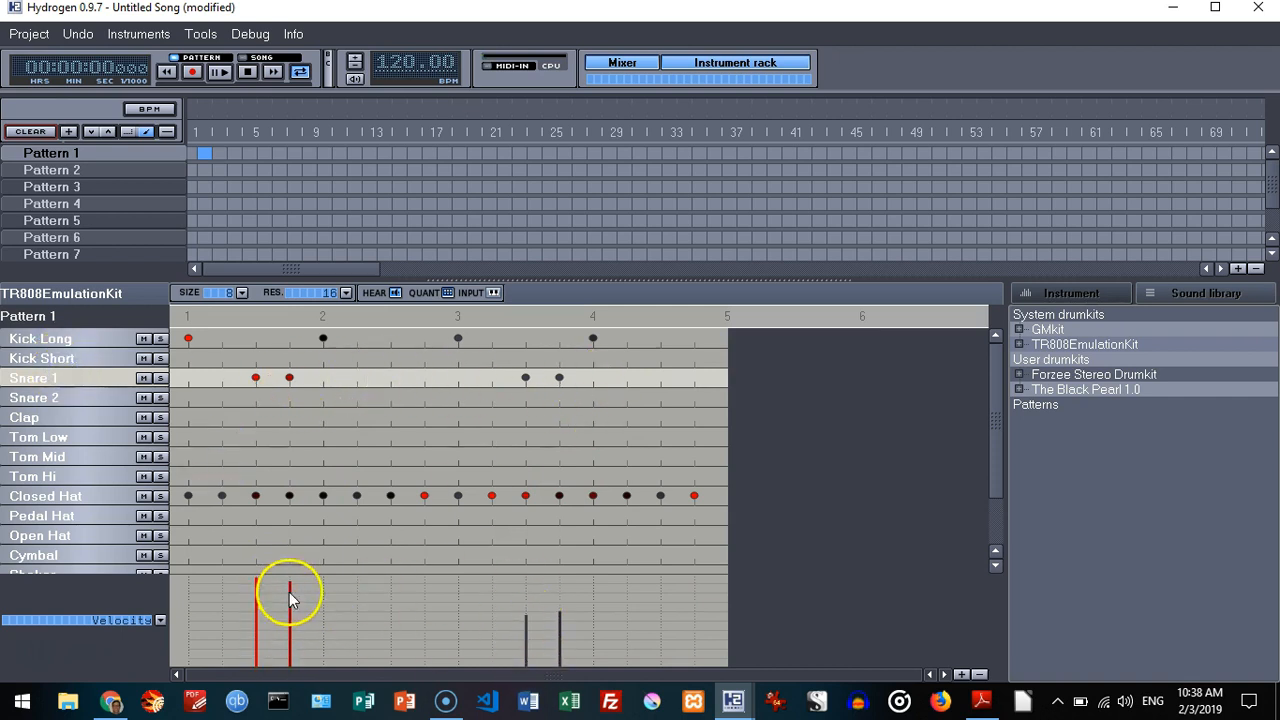
Step: Lower the velocity of the second Snare 1 note, raise the first one in beat 3 to near maximum, and audition the pattern
mouse_move(290, 594)
mouse_down()
mouse_move(289, 617)
mouse_move(297, 610)
mouse_up()
drag(533, 582, 531, 577)
click(220, 72)
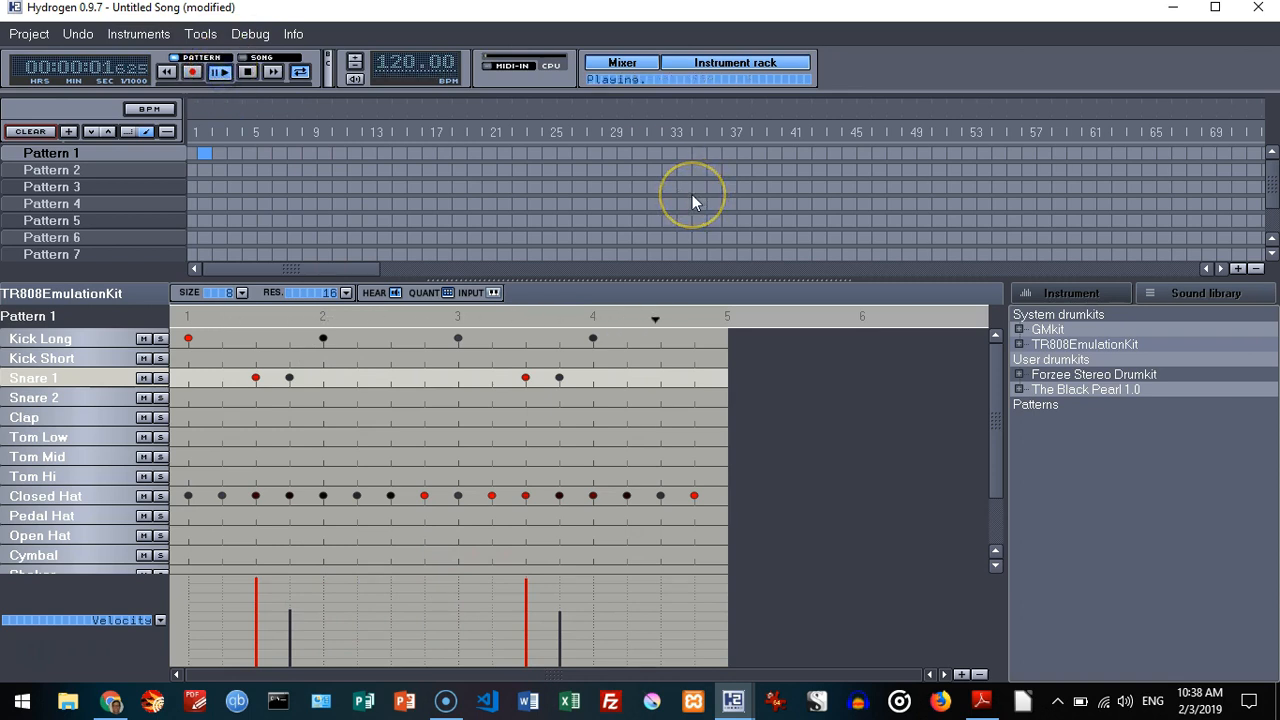
click(251, 72)
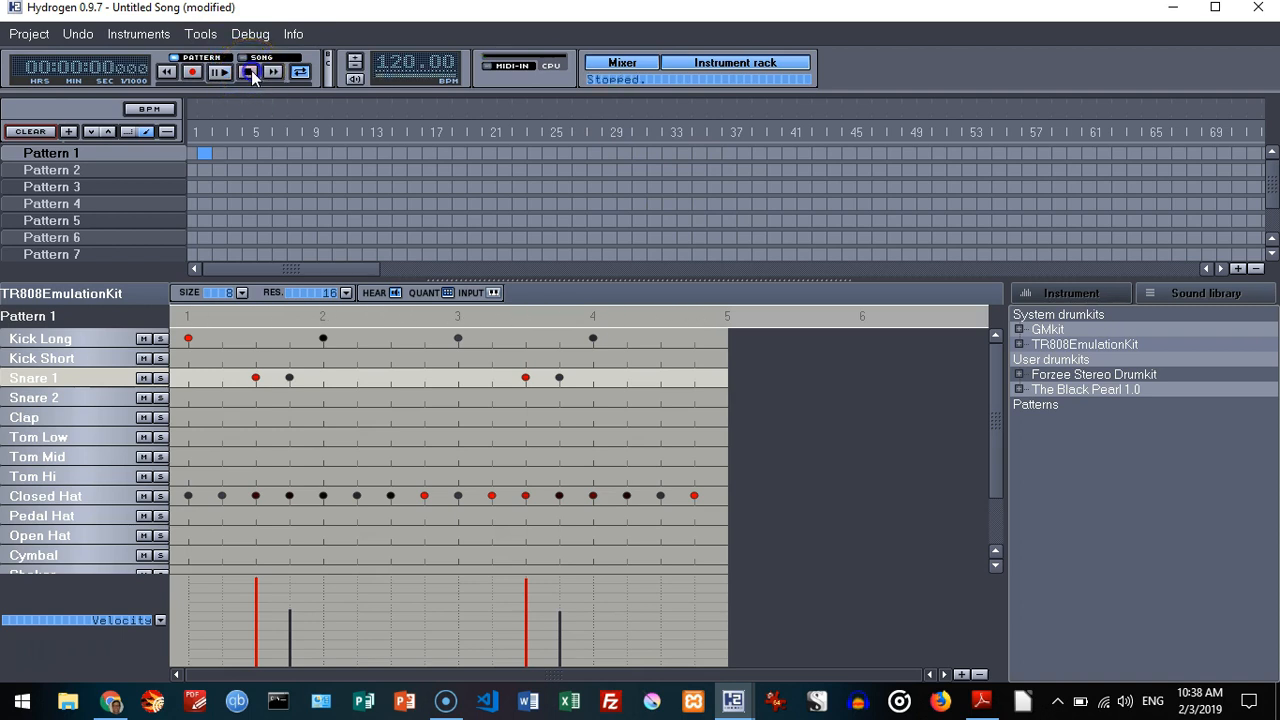
Step: Place Kick Short notes on the second sixteenth step of each beat, then play the pattern briefly and stop it
click(222, 358)
click(360, 360)
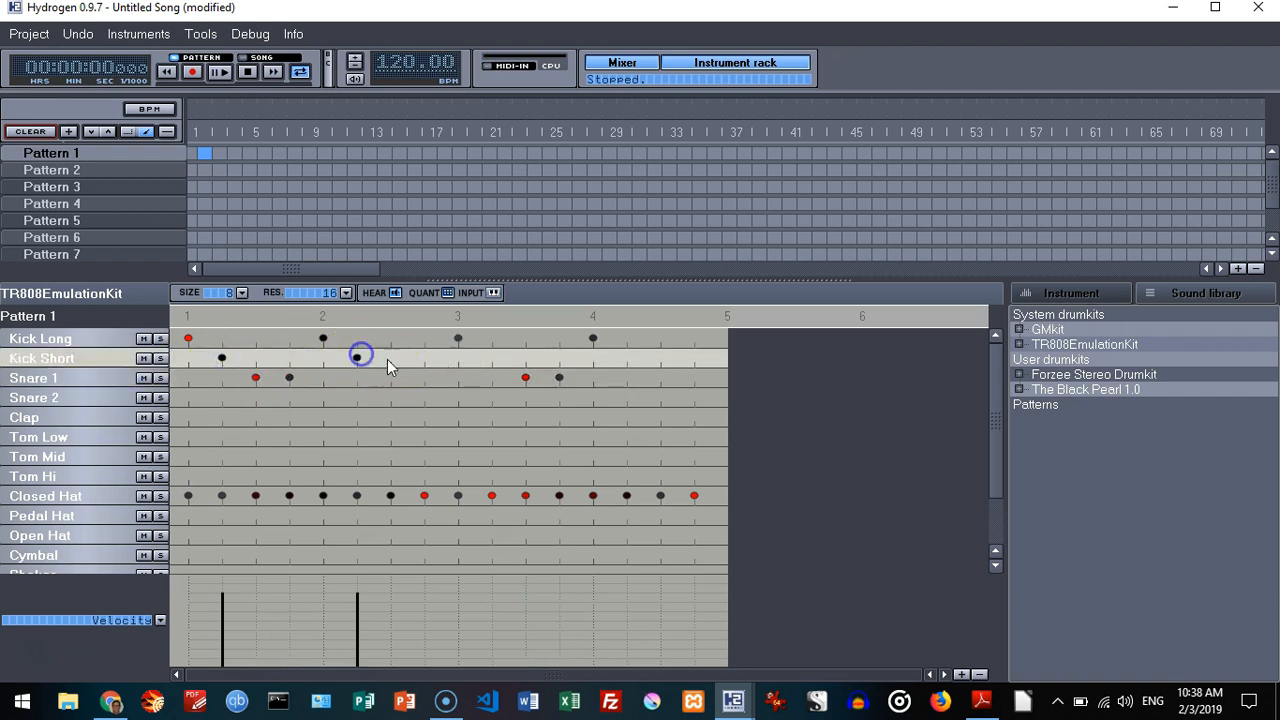
click(490, 357)
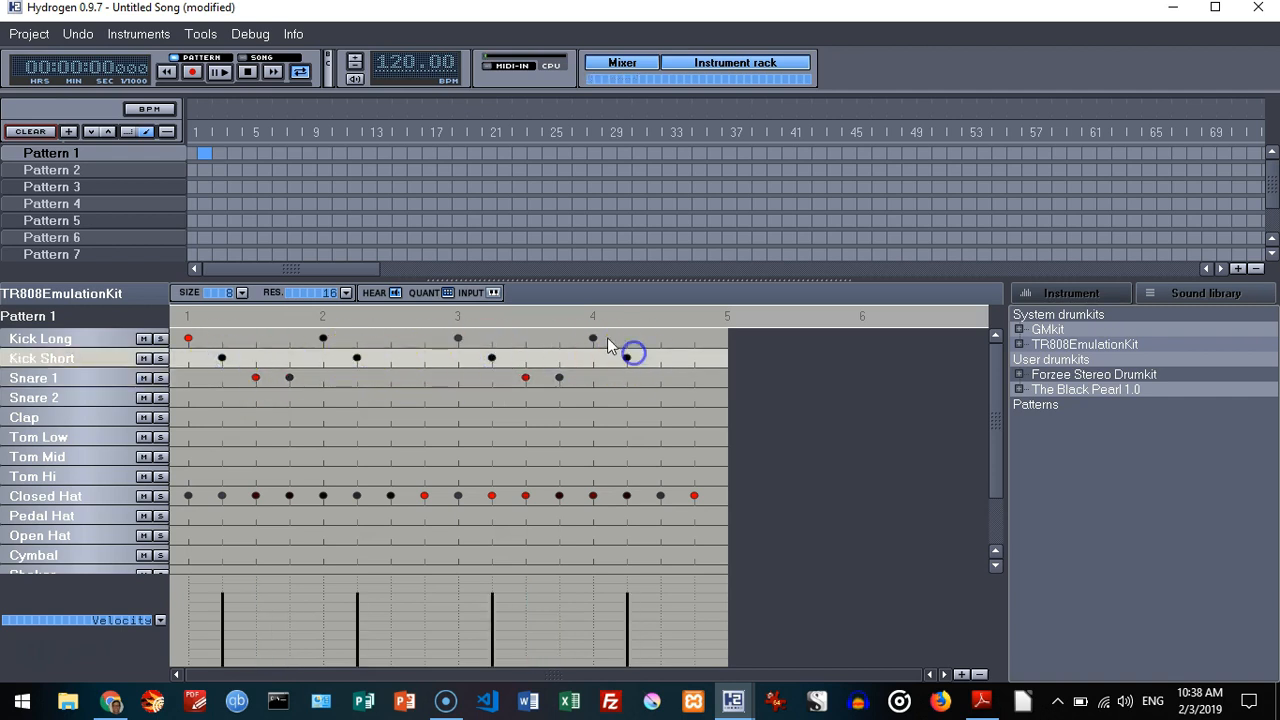
click(224, 72)
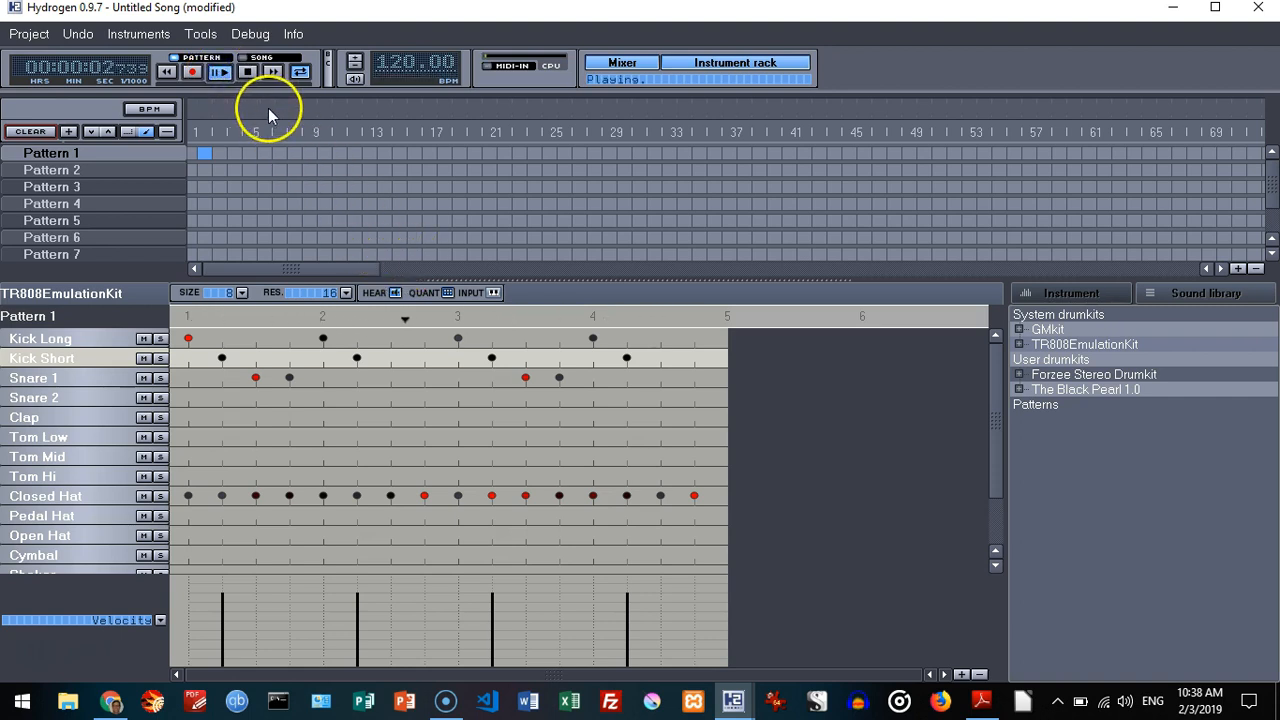
click(248, 72)
scroll(310, 425, down, 2)
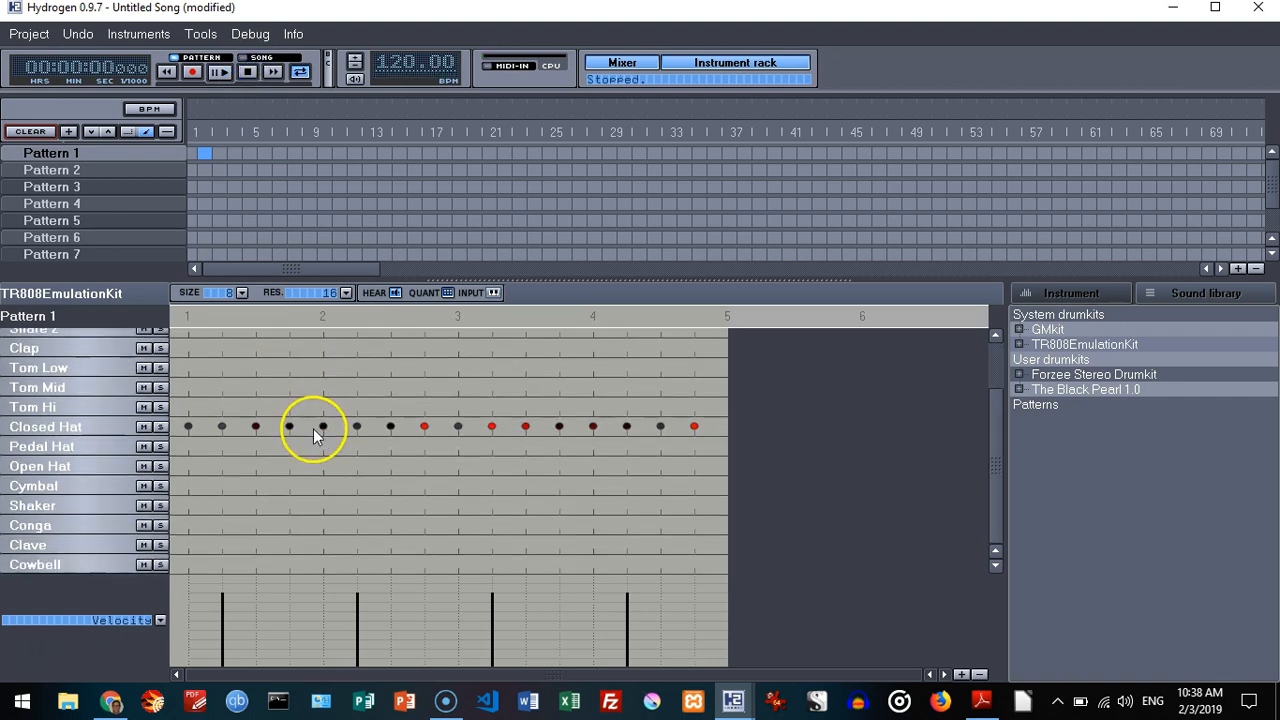
scroll(340, 470, up, 2)
scroll(349, 483, down, 2)
scroll(351, 482, up, 2)
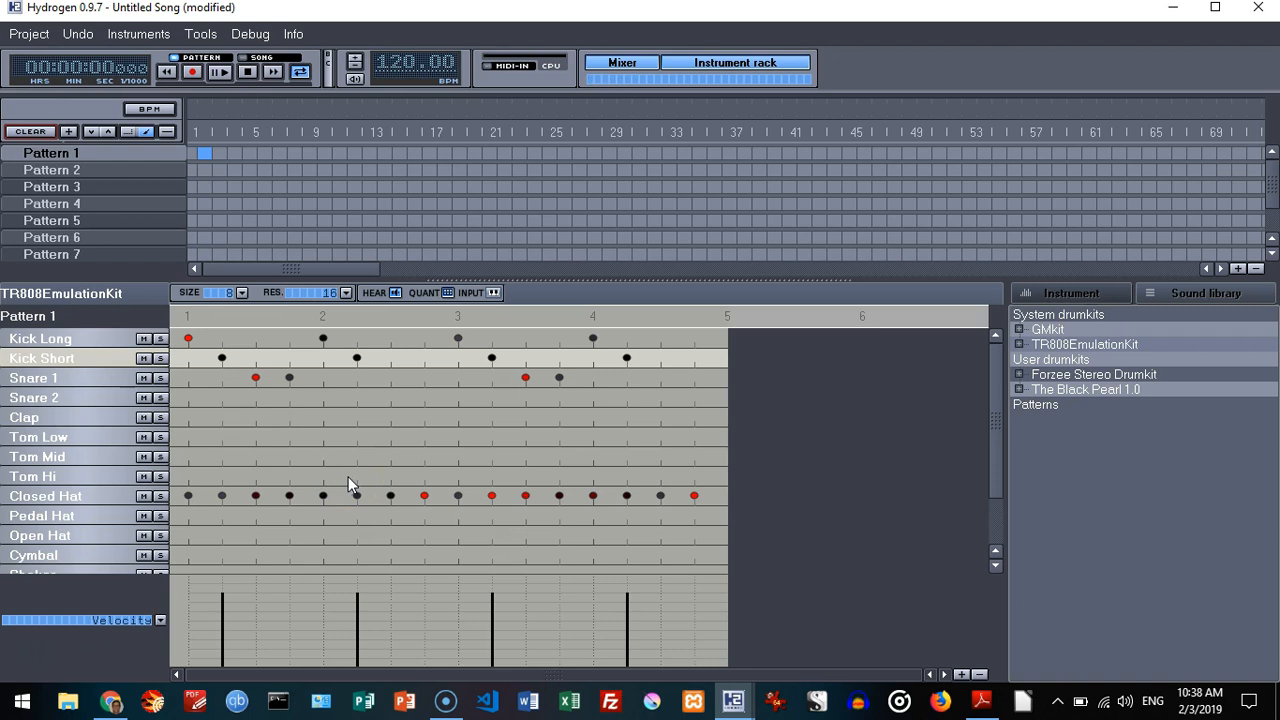
Step: Extend Pattern 1 across the first four positions of the song, then play it briefly and stop
click(217, 154)
click(247, 153)
click(220, 71)
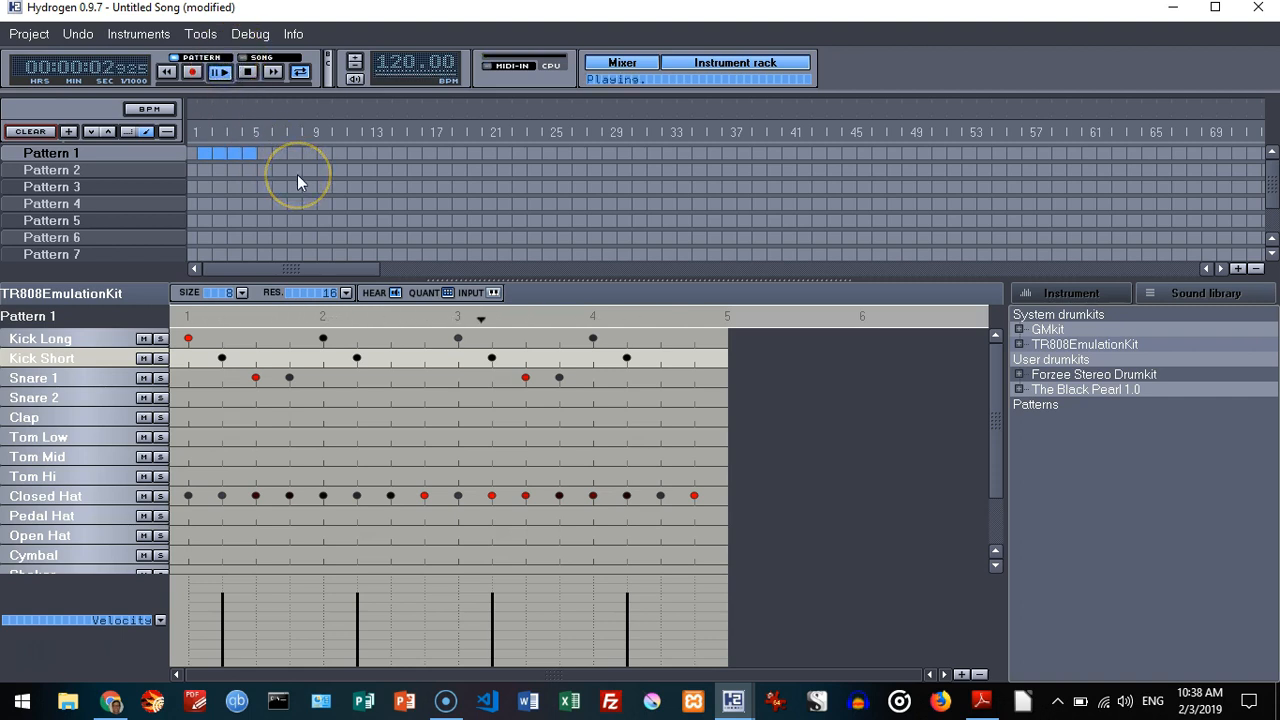
click(247, 74)
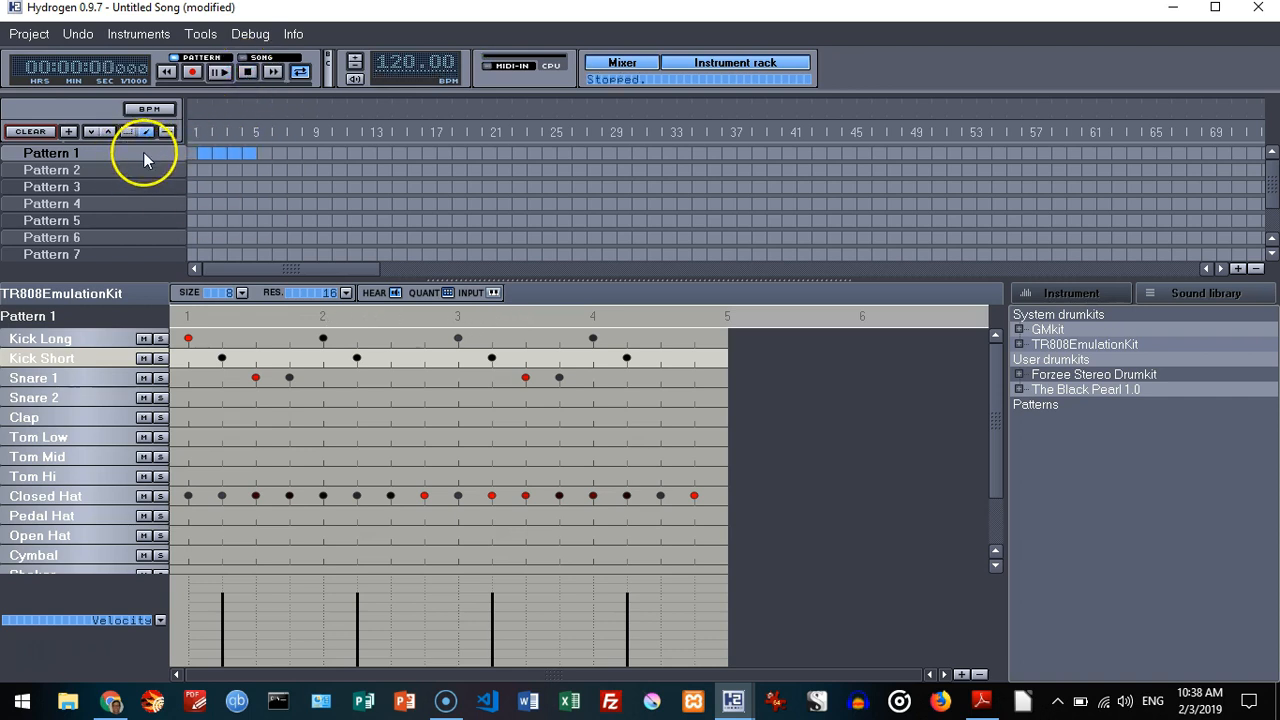
Step: Duplicate Pattern 1 as a new pattern named Pattern 1#2, keeping the category not_categorized
right_click(80, 155)
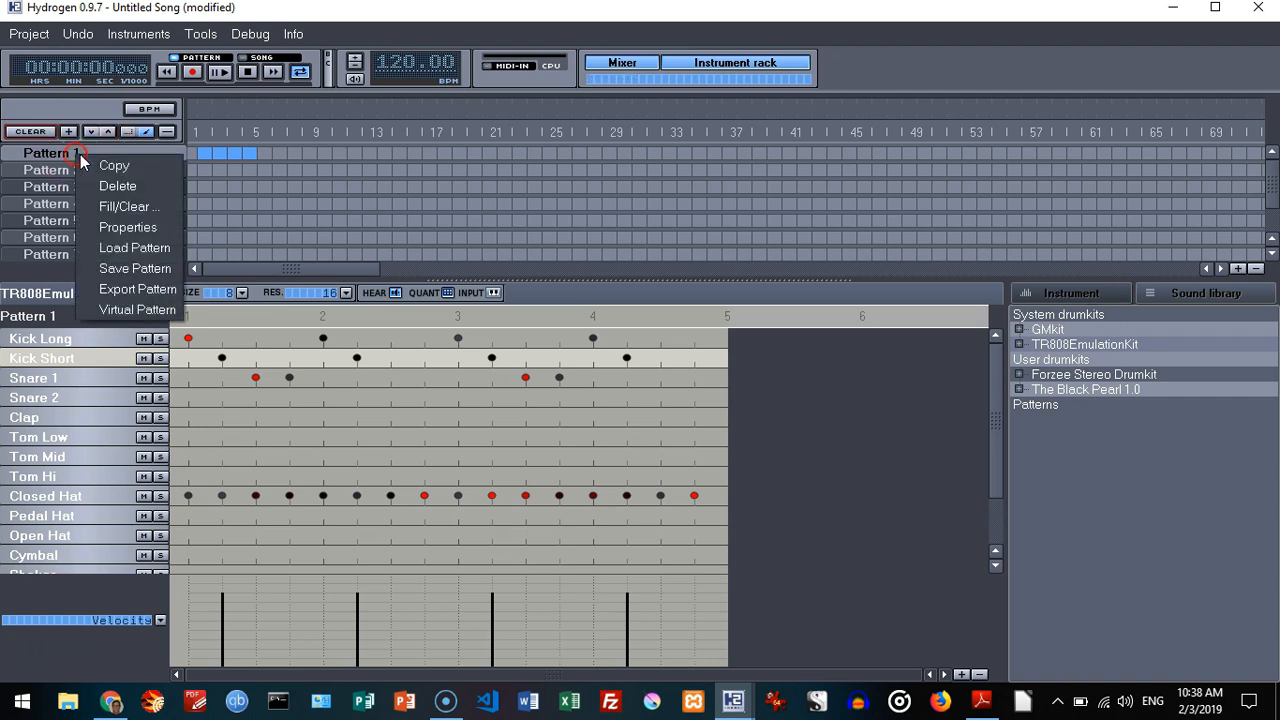
click(105, 170)
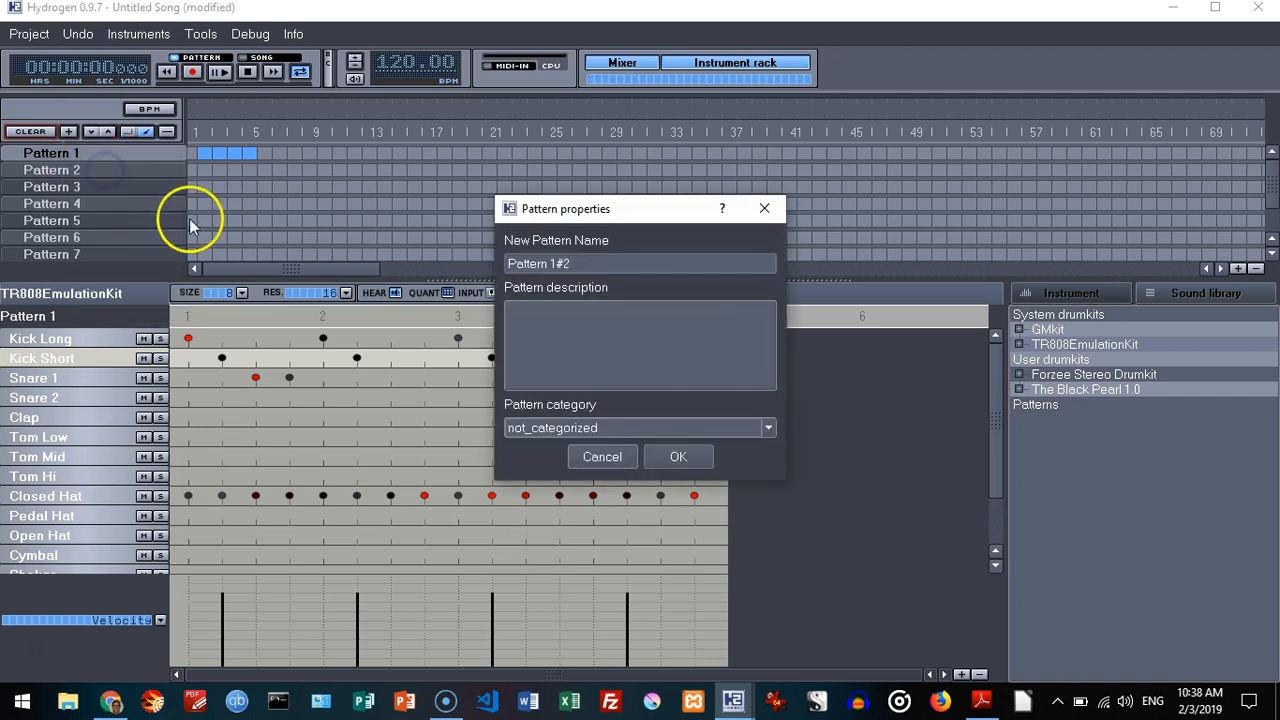
click(672, 459)
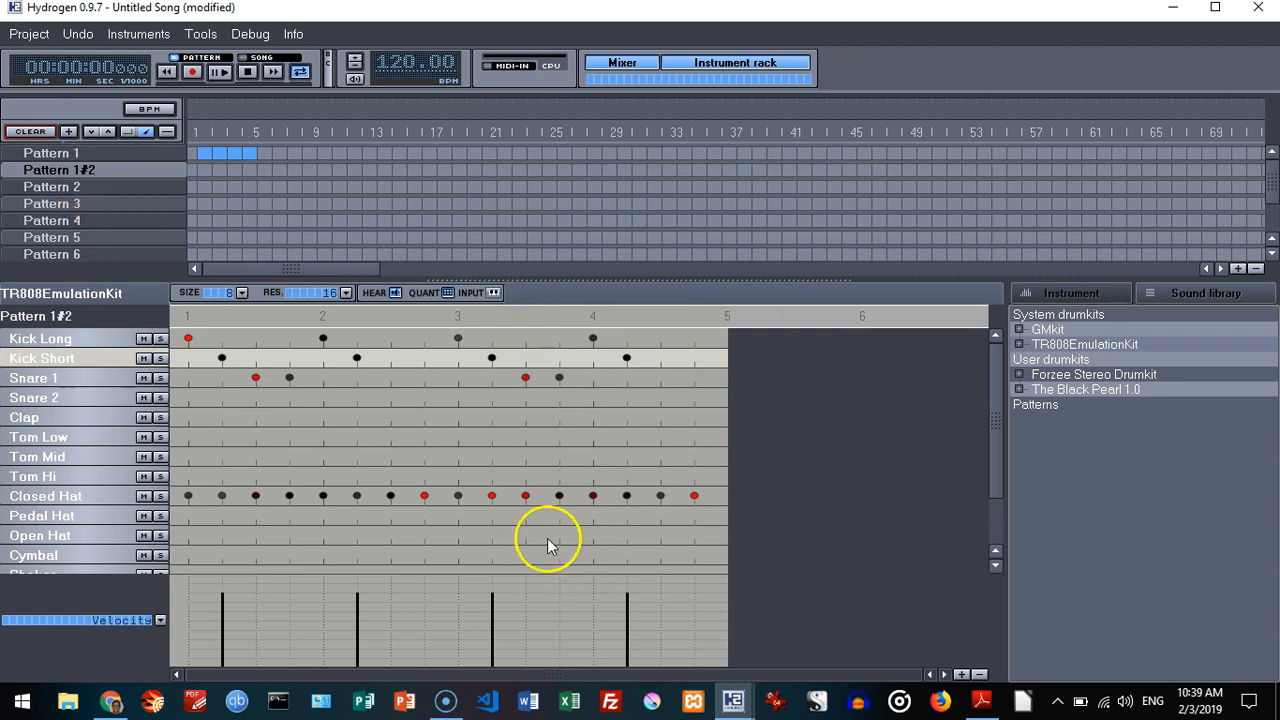
Step: Remove all four Kick Short notes from Pattern 1#2
click(222, 358)
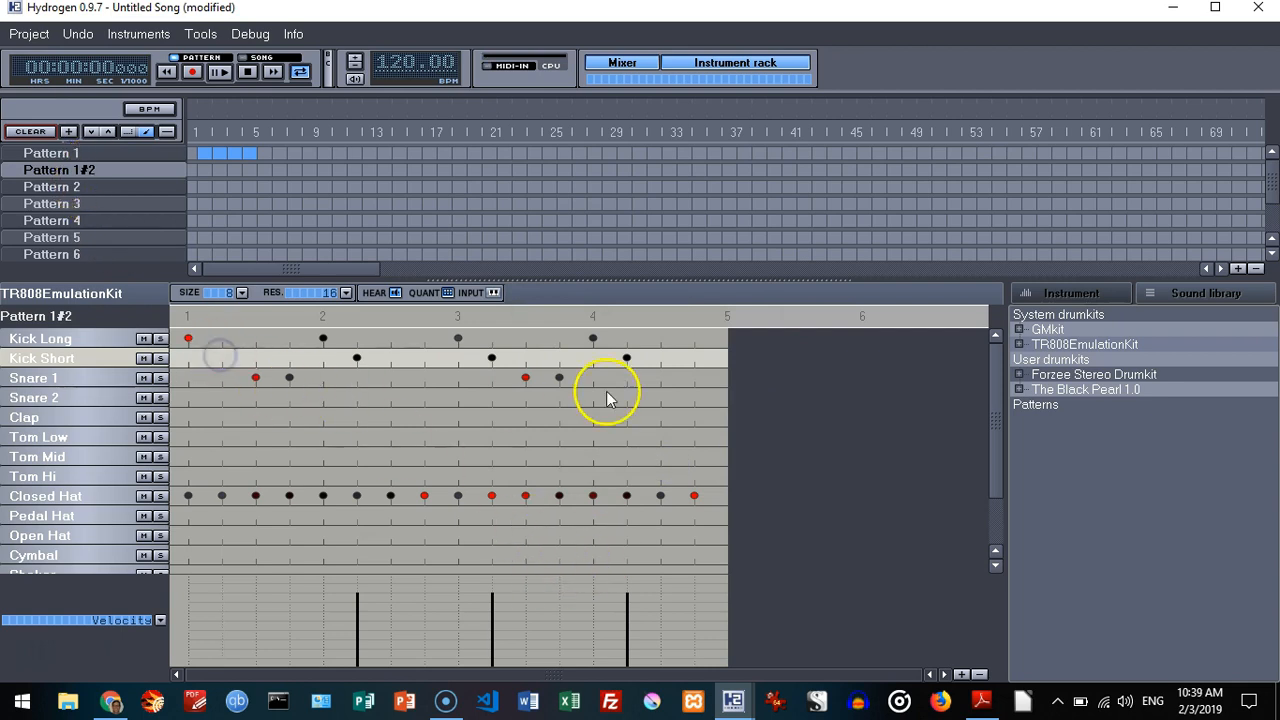
click(357, 357)
click(491, 357)
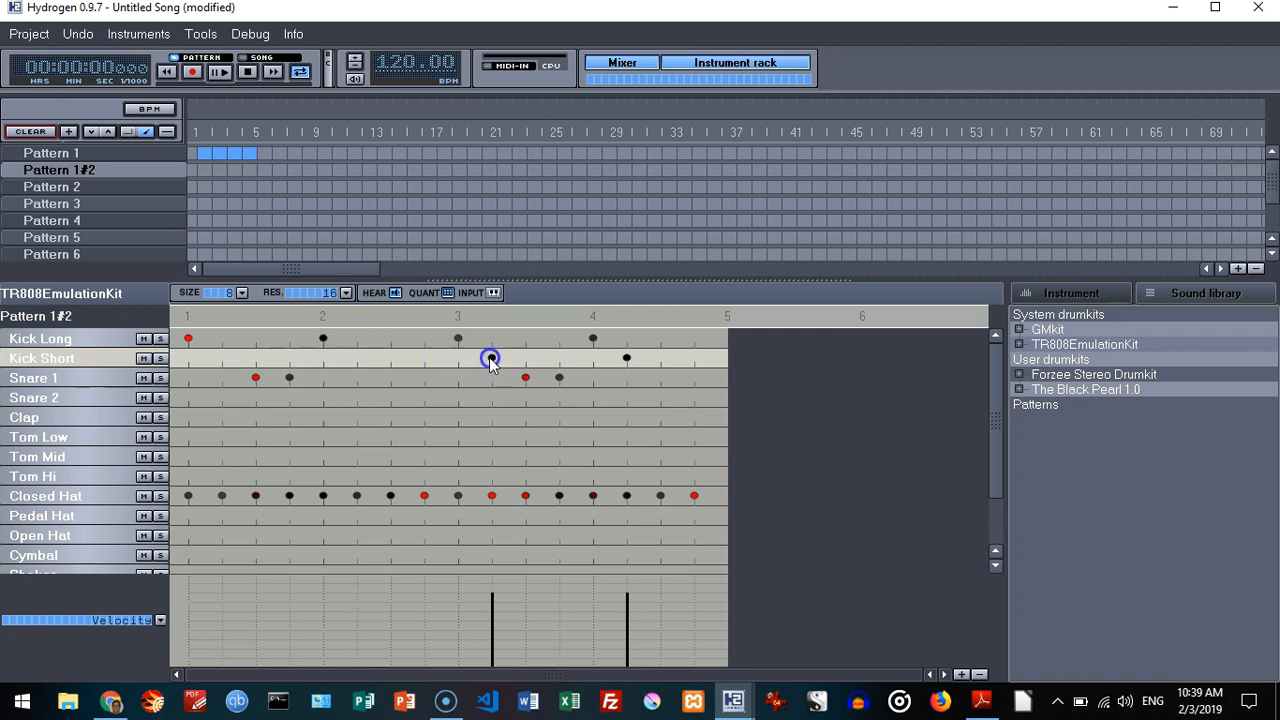
click(625, 357)
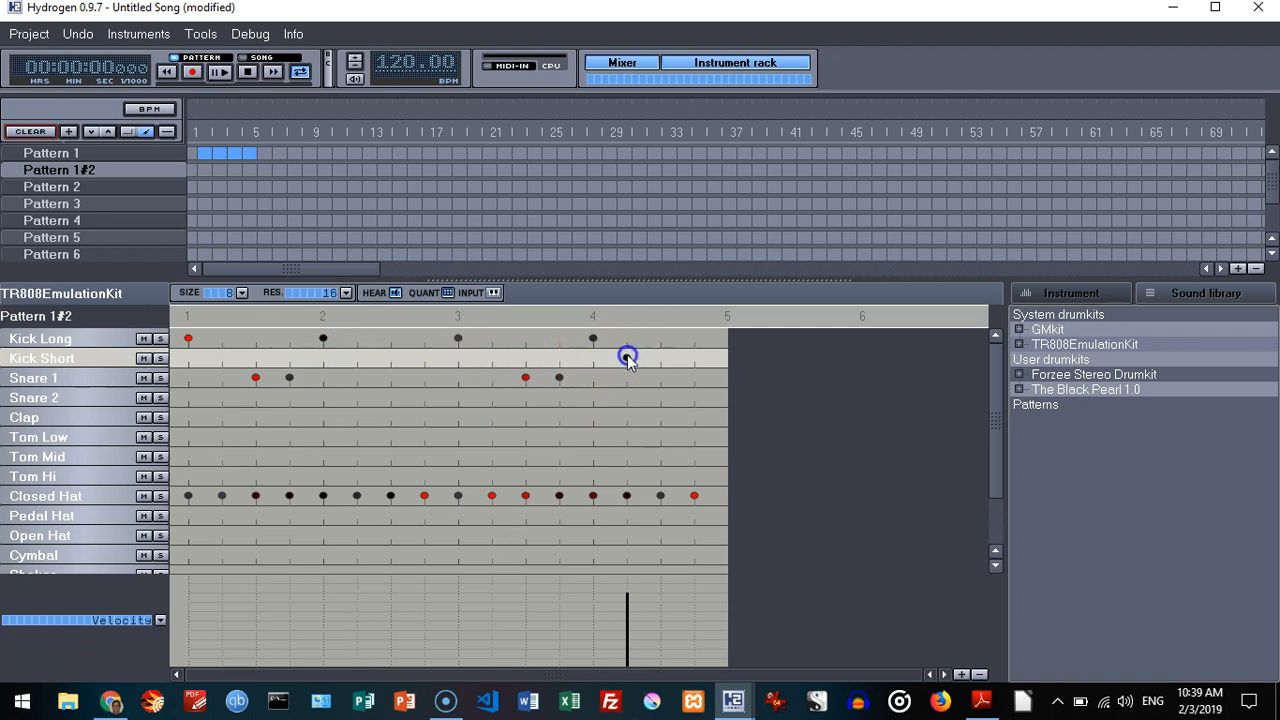
Step: Add Kick Long notes on the second sixteenth step of beats 1 and 3 in Pattern 1#2, then play it briefly and stop
click(221, 338)
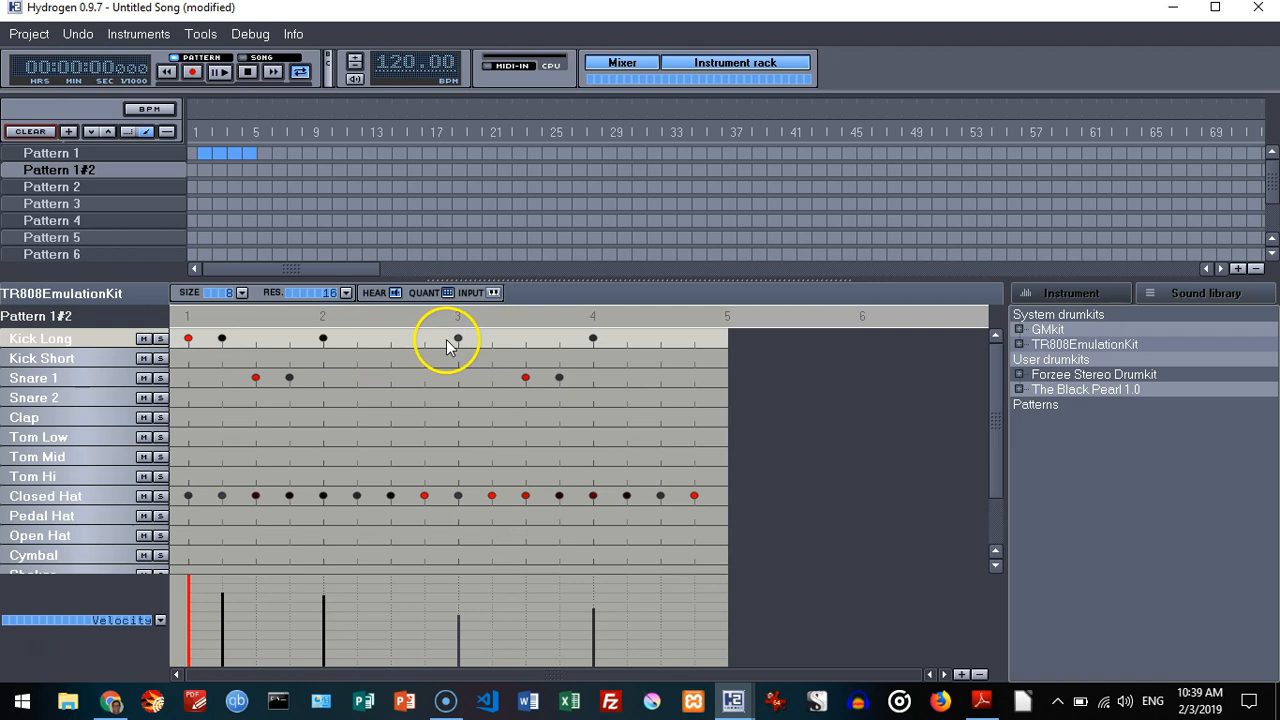
click(491, 338)
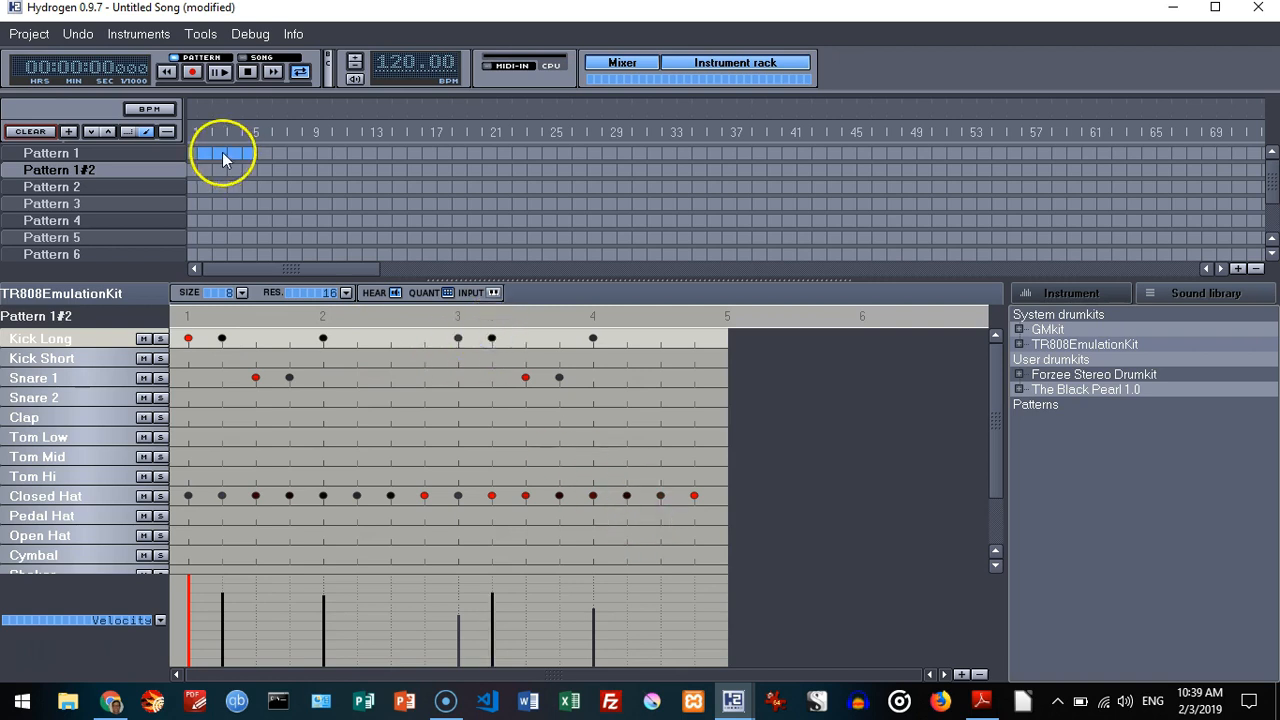
click(221, 72)
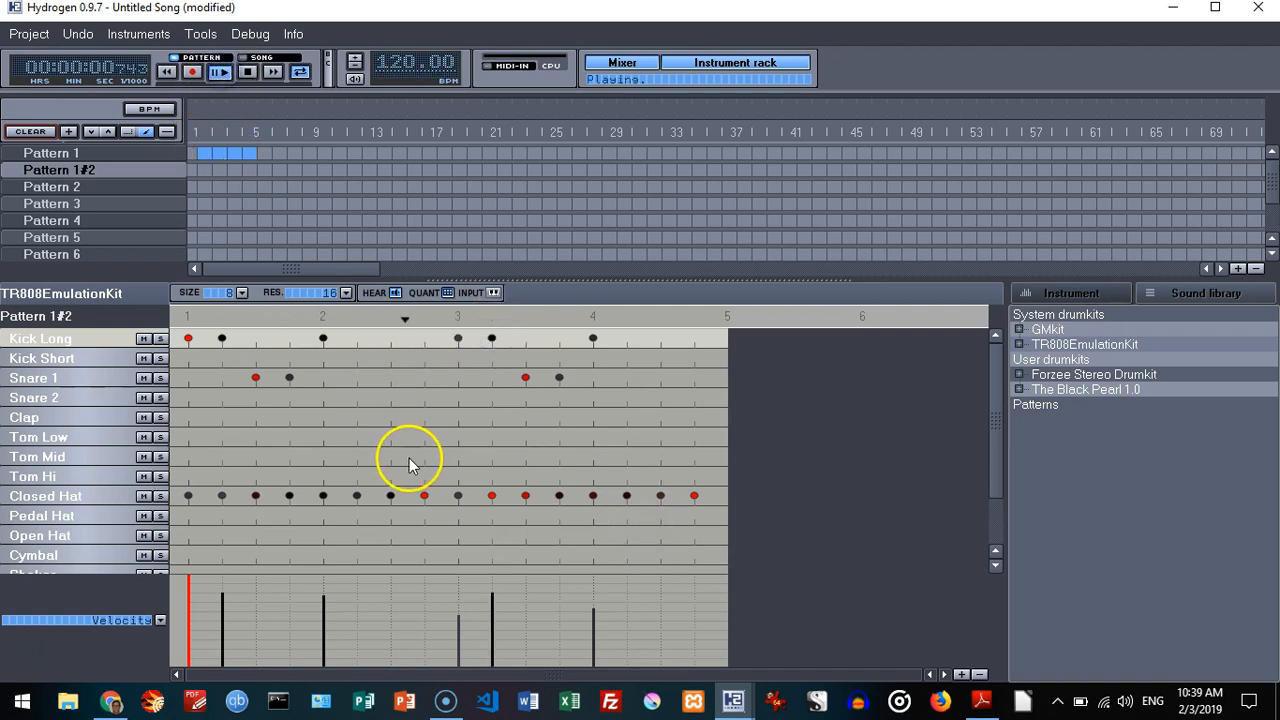
click(248, 72)
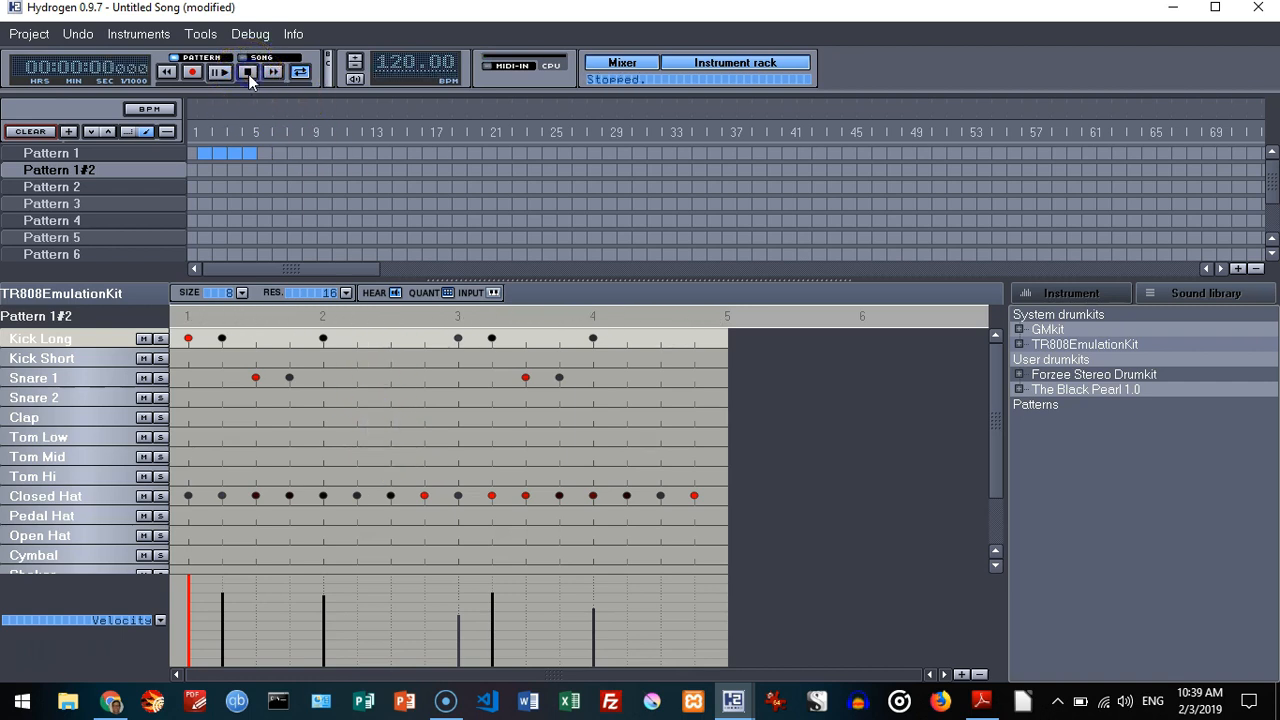
Step: Clear all Closed Hat notes from Pattern 1#2 and audition the Open Hat, Cymbal, Shaker, Conga and Clave sounds
right_click(63, 496)
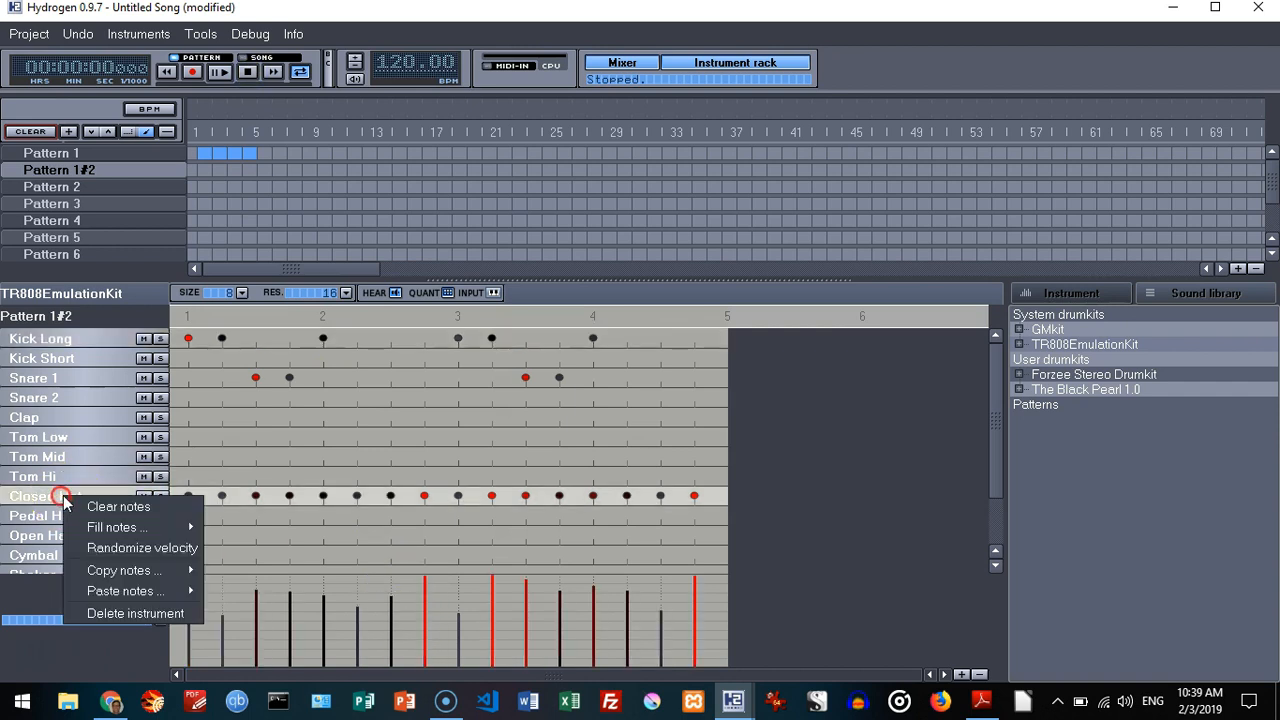
click(113, 512)
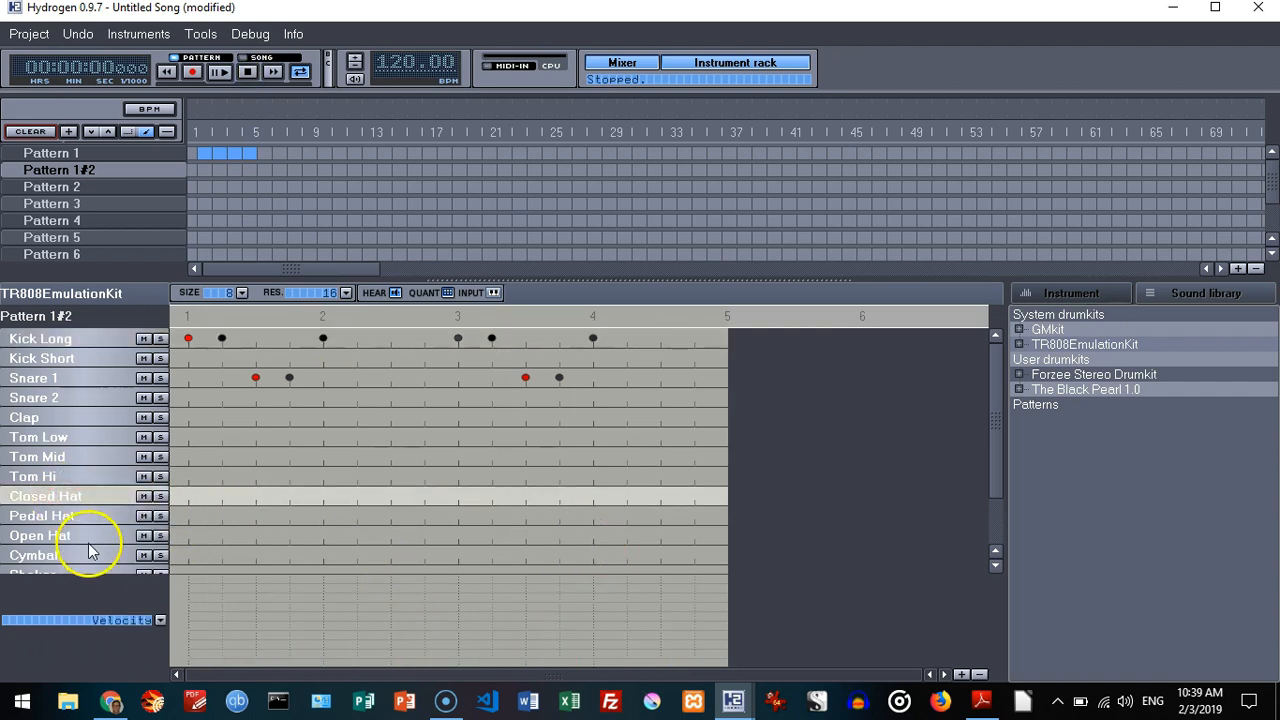
scroll(86, 549, down, 1)
click(78, 464)
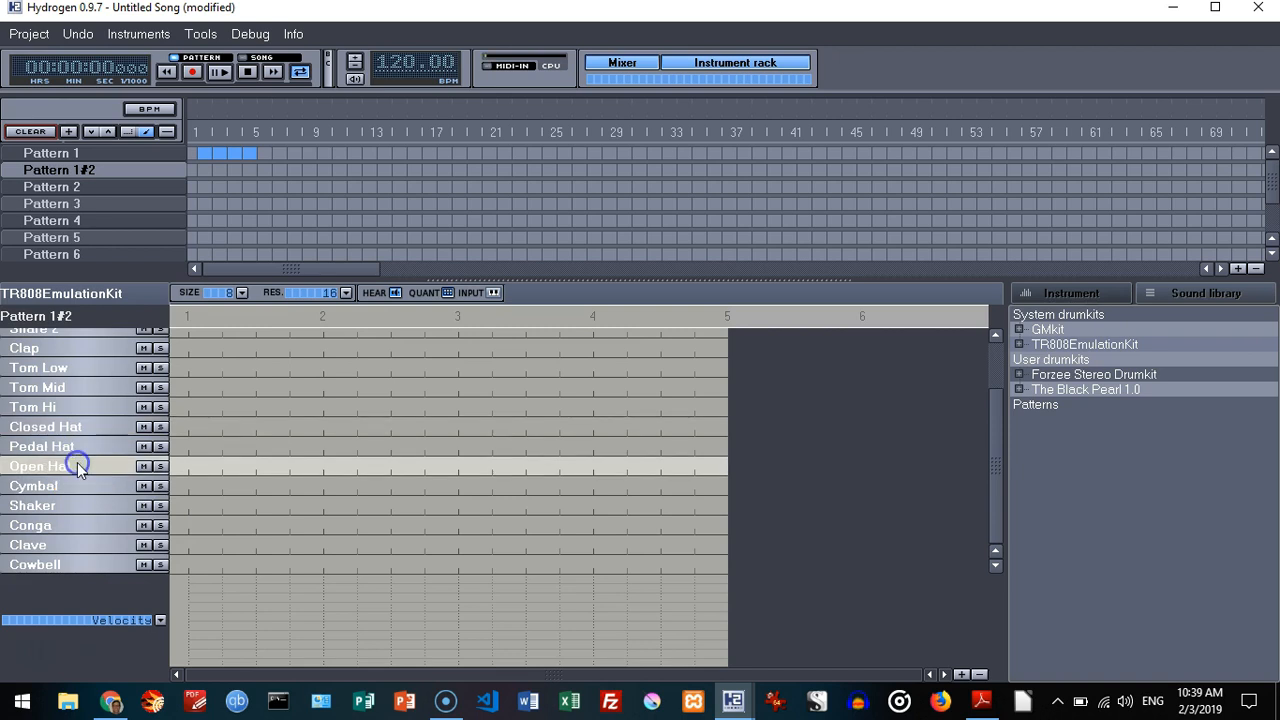
click(82, 488)
click(82, 507)
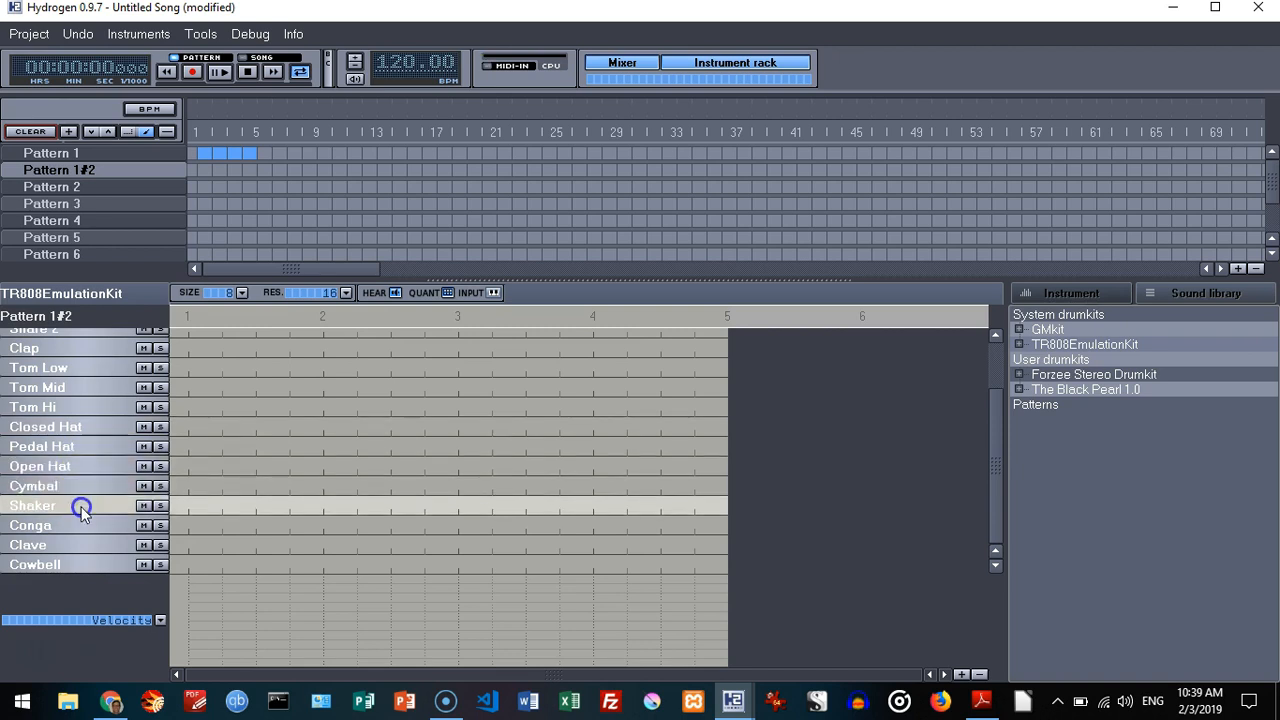
click(81, 525)
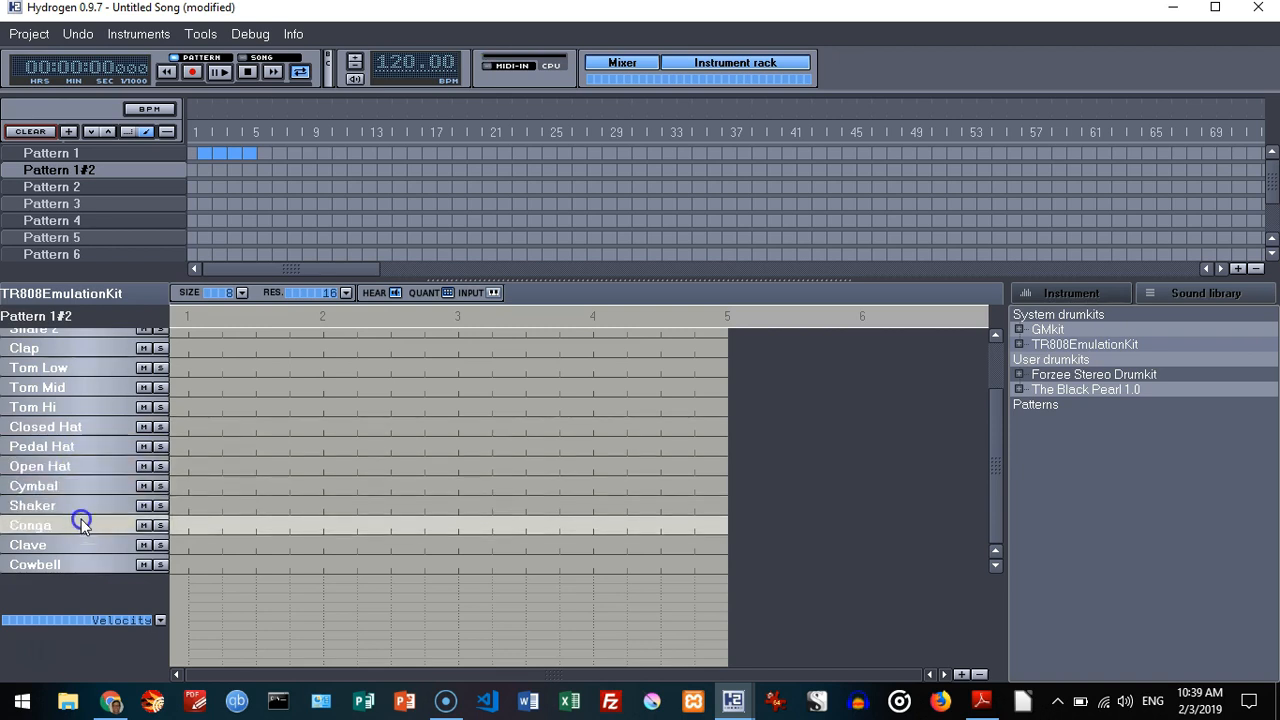
click(85, 543)
click(88, 524)
Step: Alternate Conga and Clave notes across Pattern 1#2, with Conga on the odd and Clave on the even sixteenth steps
click(189, 525)
click(222, 543)
click(258, 524)
click(289, 544)
click(323, 524)
click(357, 544)
click(391, 524)
click(424, 544)
click(458, 524)
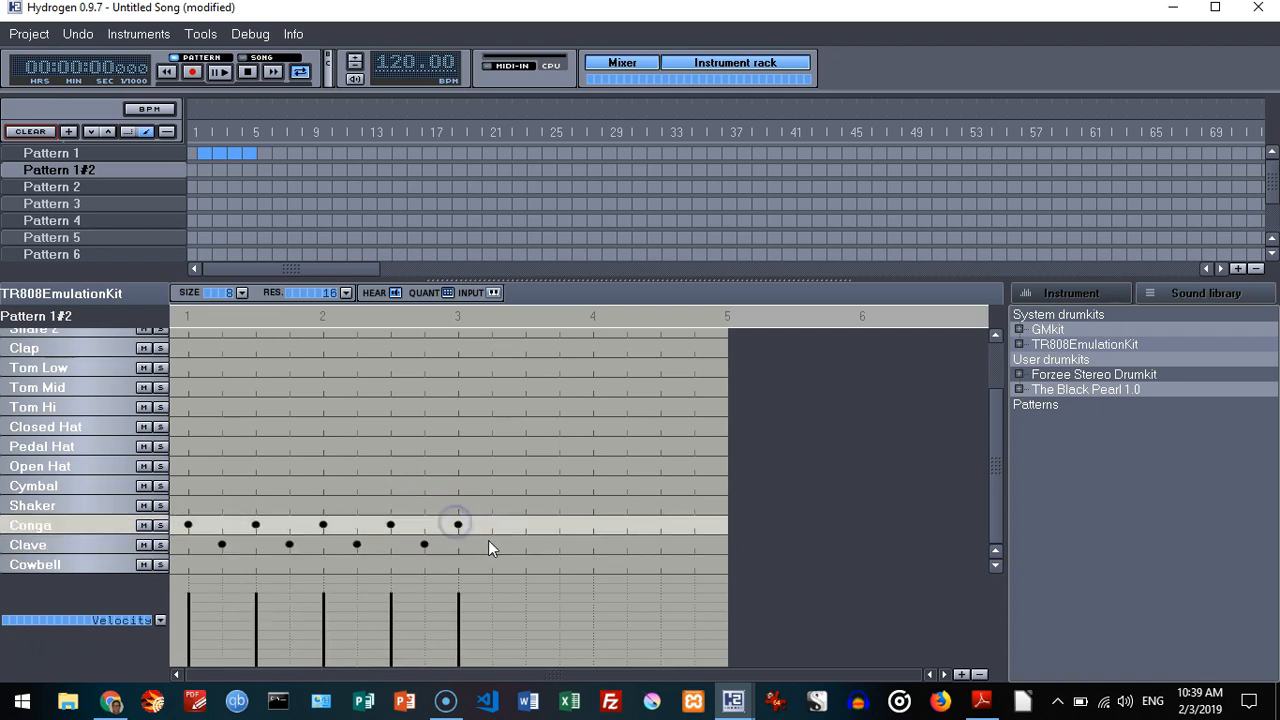
click(492, 544)
click(525, 524)
click(559, 544)
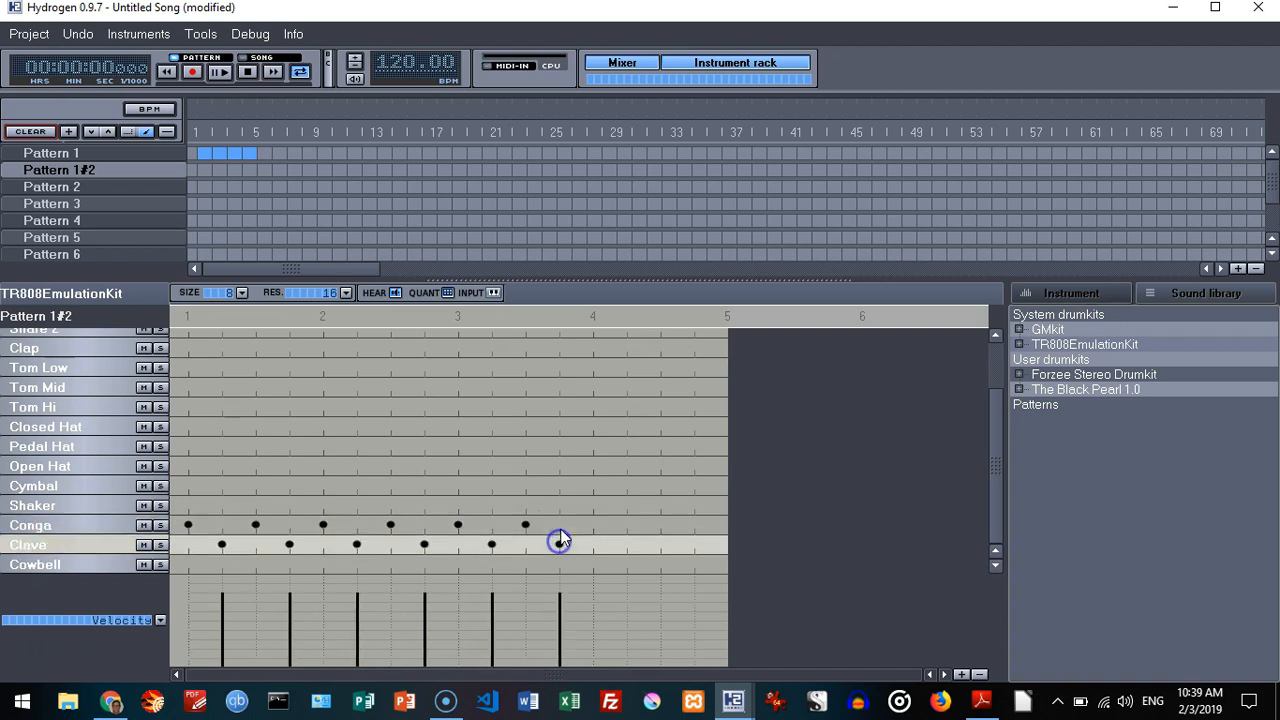
click(593, 524)
click(626, 544)
click(660, 524)
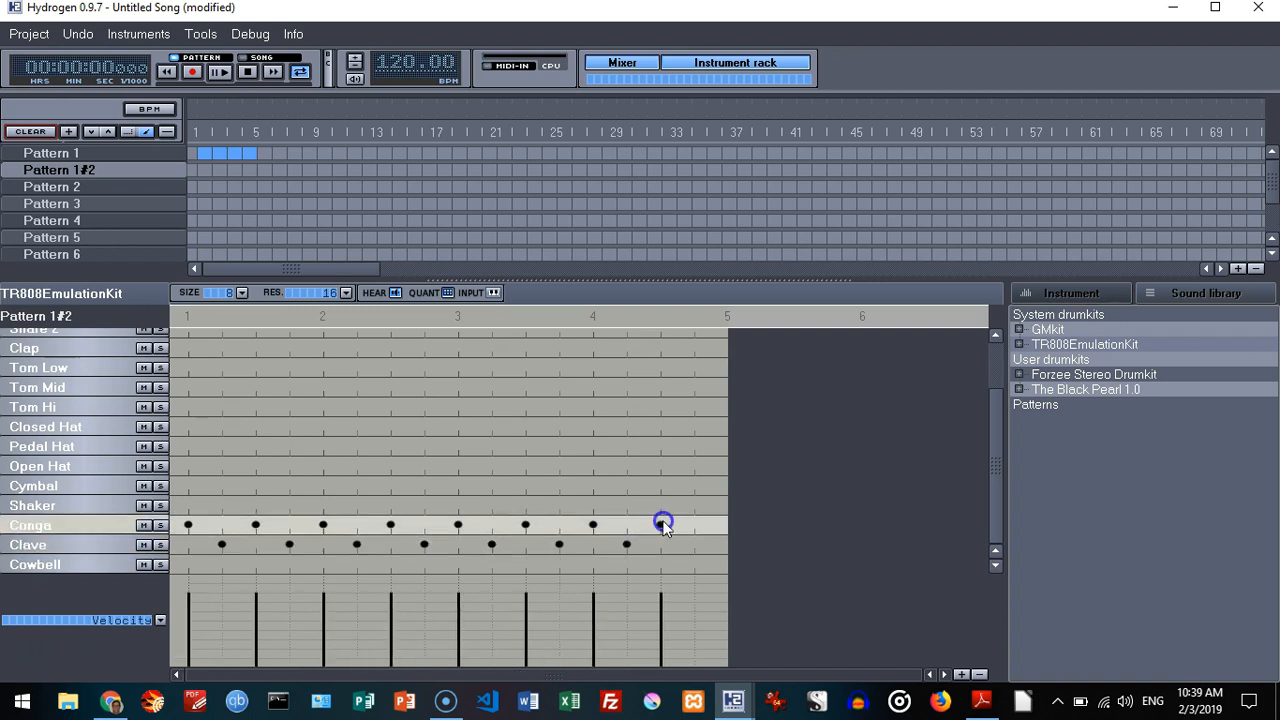
click(688, 545)
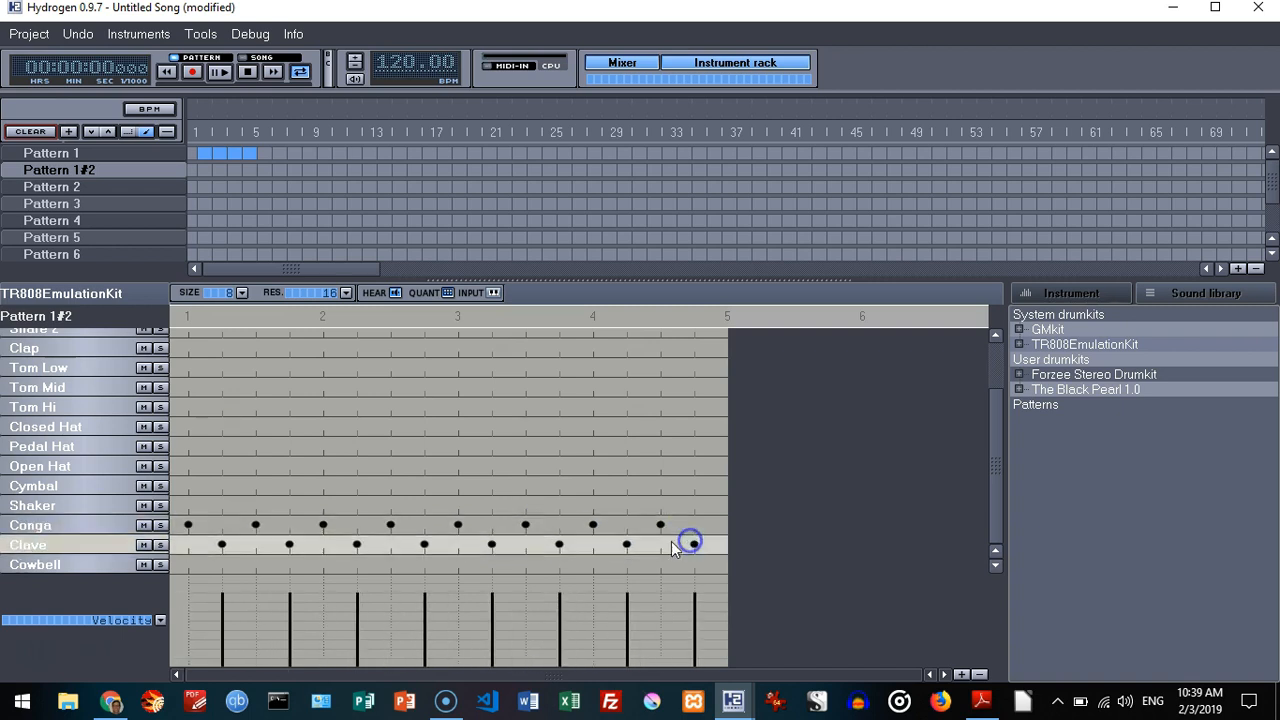
Step: Randomize the velocity of the Conga and Clave notes in Pattern 1#2, then play the pattern briefly and stop
right_click(57, 526)
click(137, 578)
right_click(62, 545)
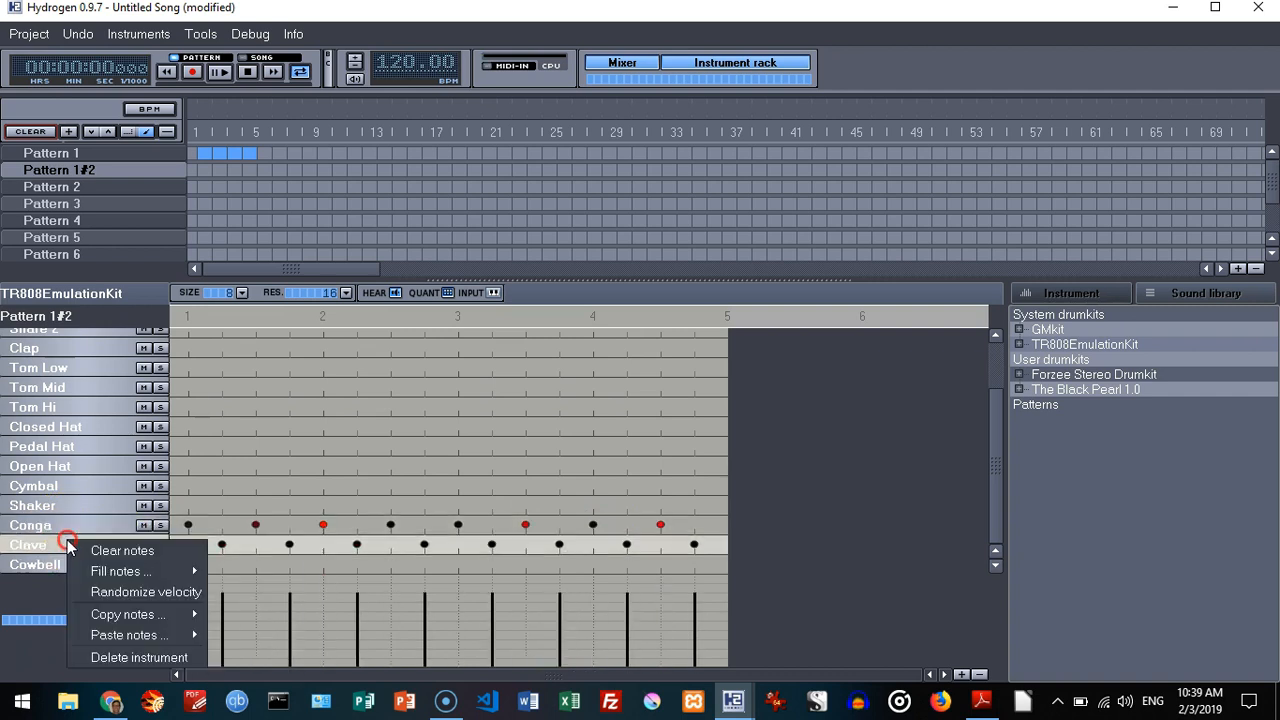
click(122, 591)
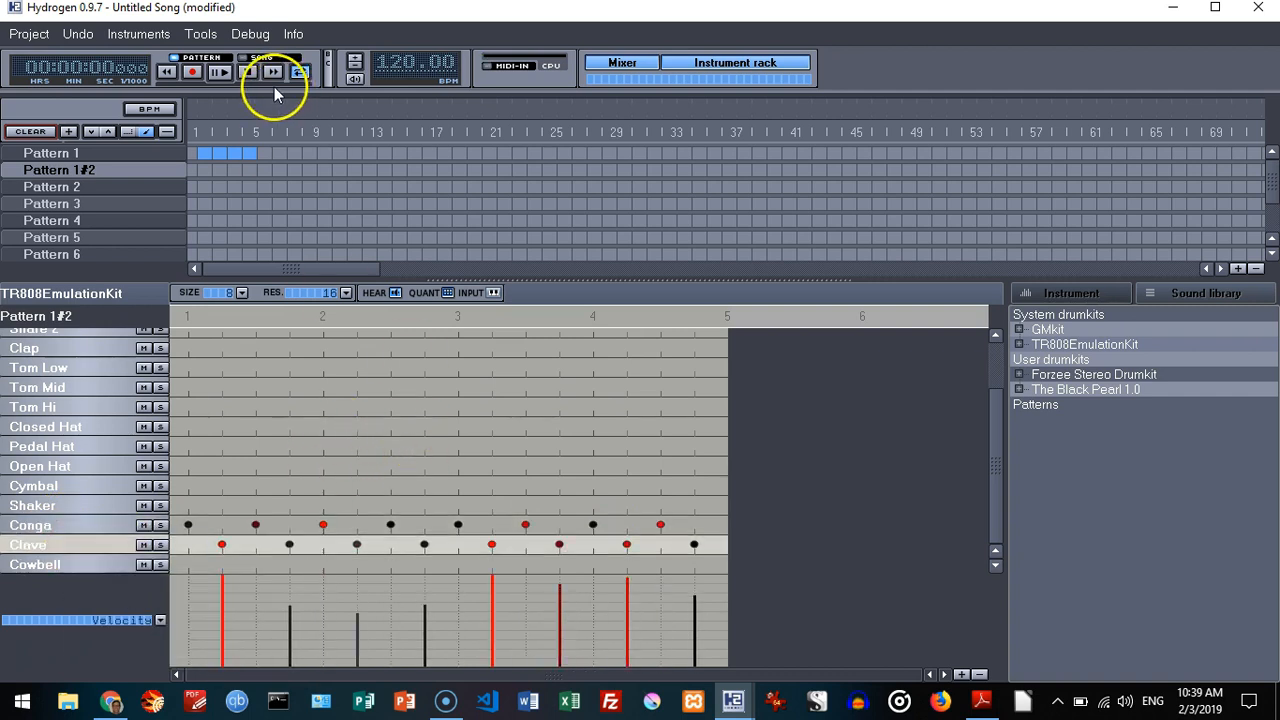
click(229, 78)
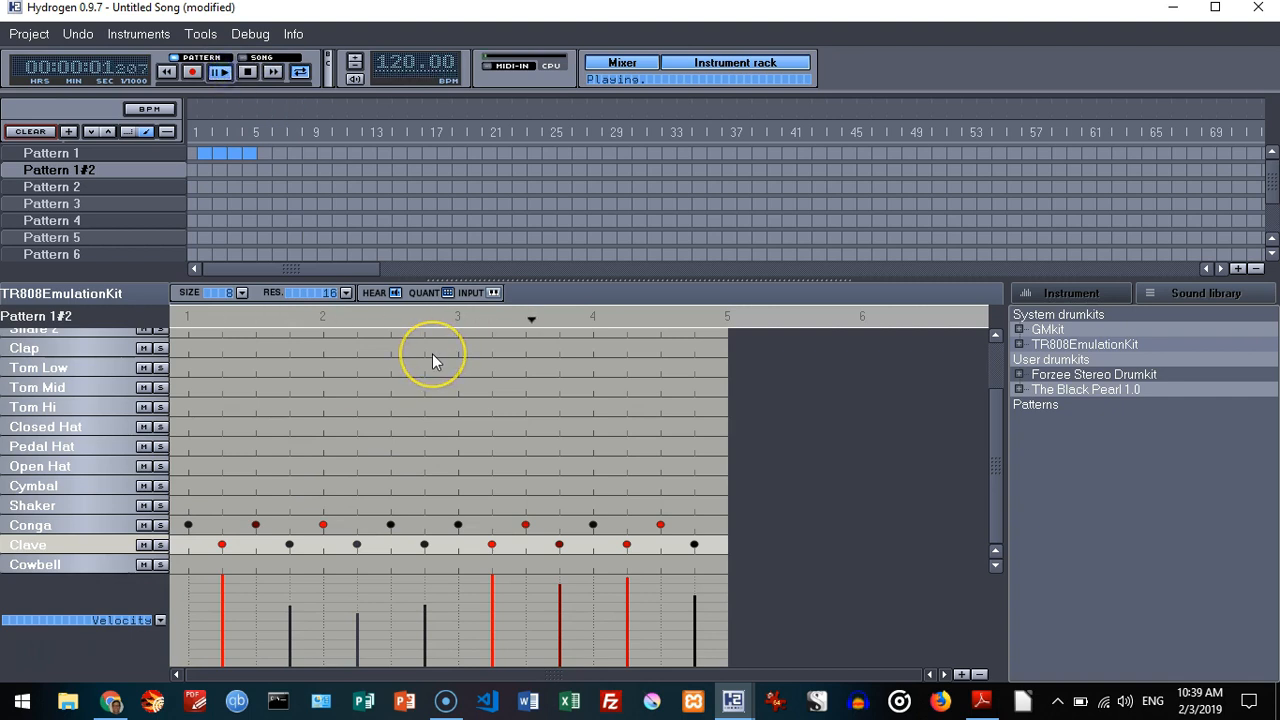
click(248, 78)
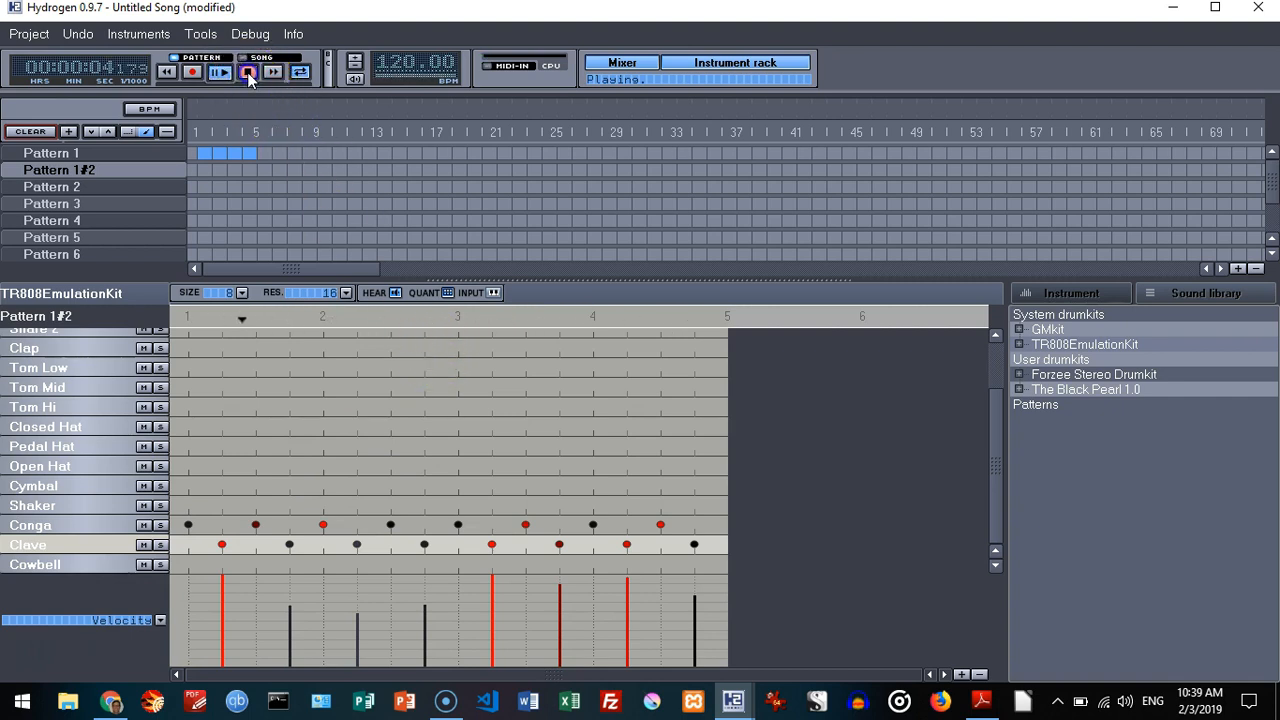
Step: Clear all Conga and Clave notes from Pattern 1#2
right_click(50, 527)
click(100, 538)
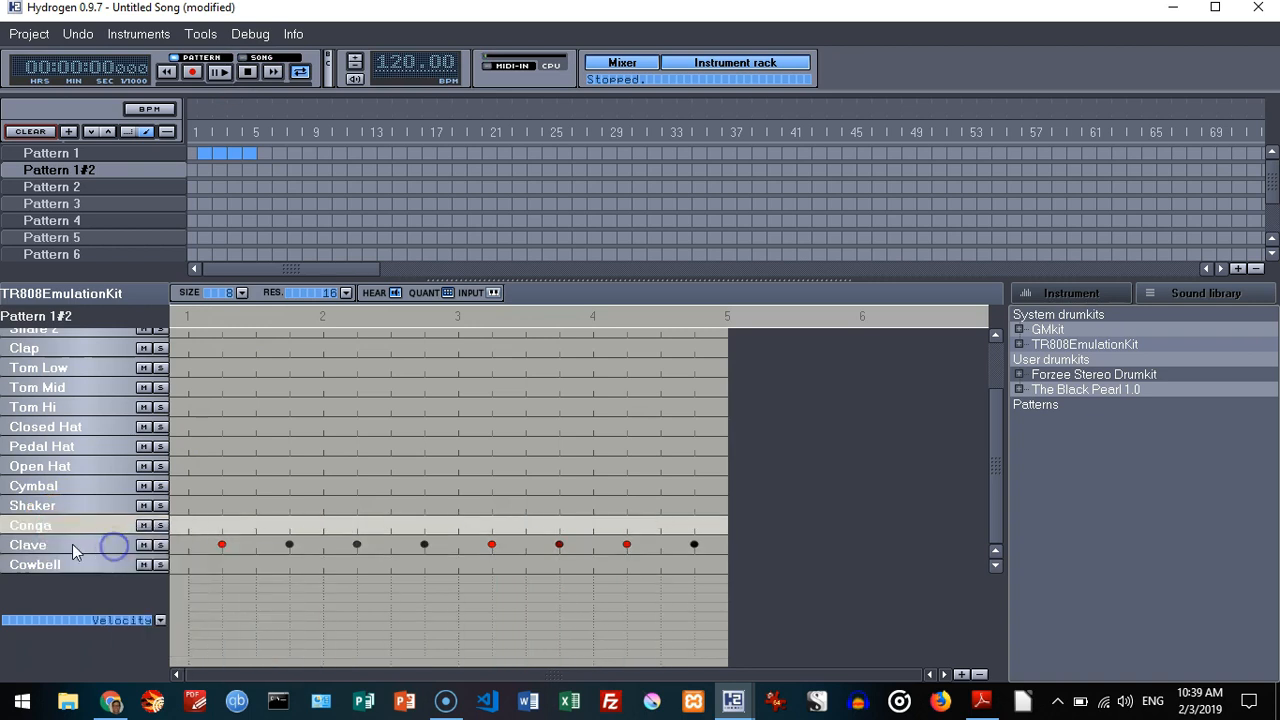
click(72, 544)
right_click(76, 546)
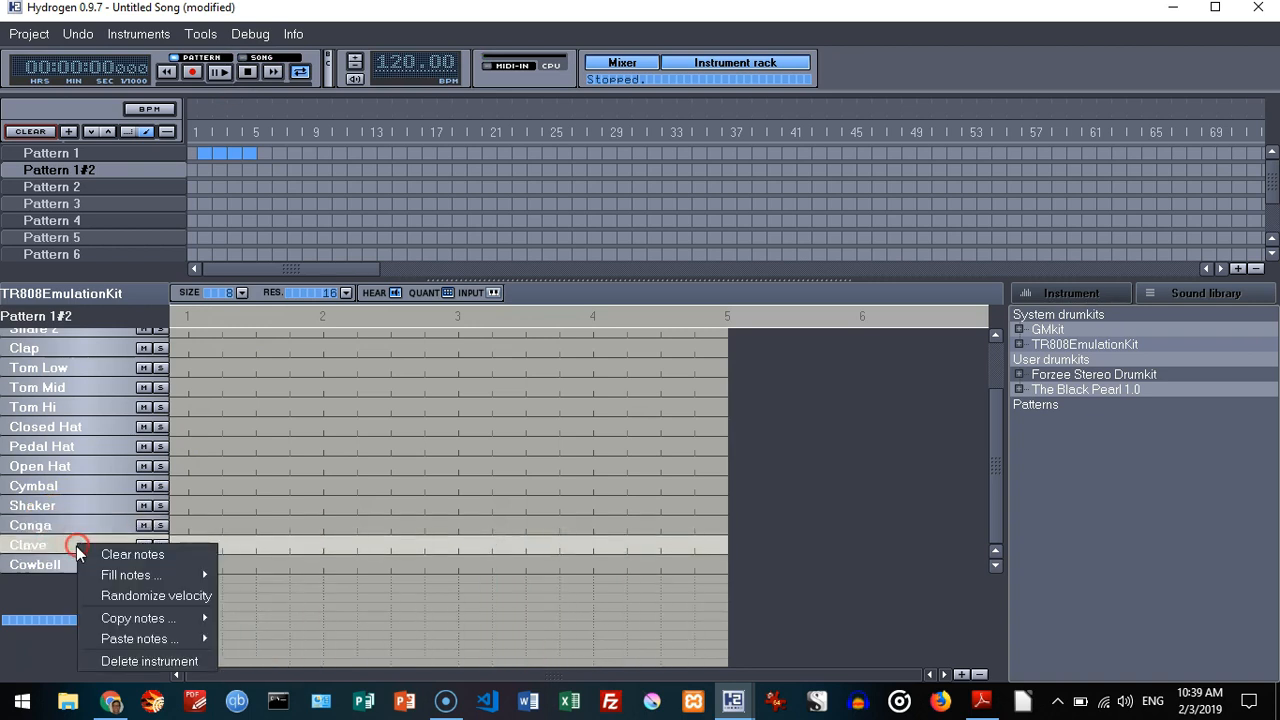
click(92, 554)
Step: Remove the Kick Long notes just after beats 1 and 3, then lower beat 1's velocity and raise beats 2 and 4 to full velocity
scroll(360, 545, up, 5)
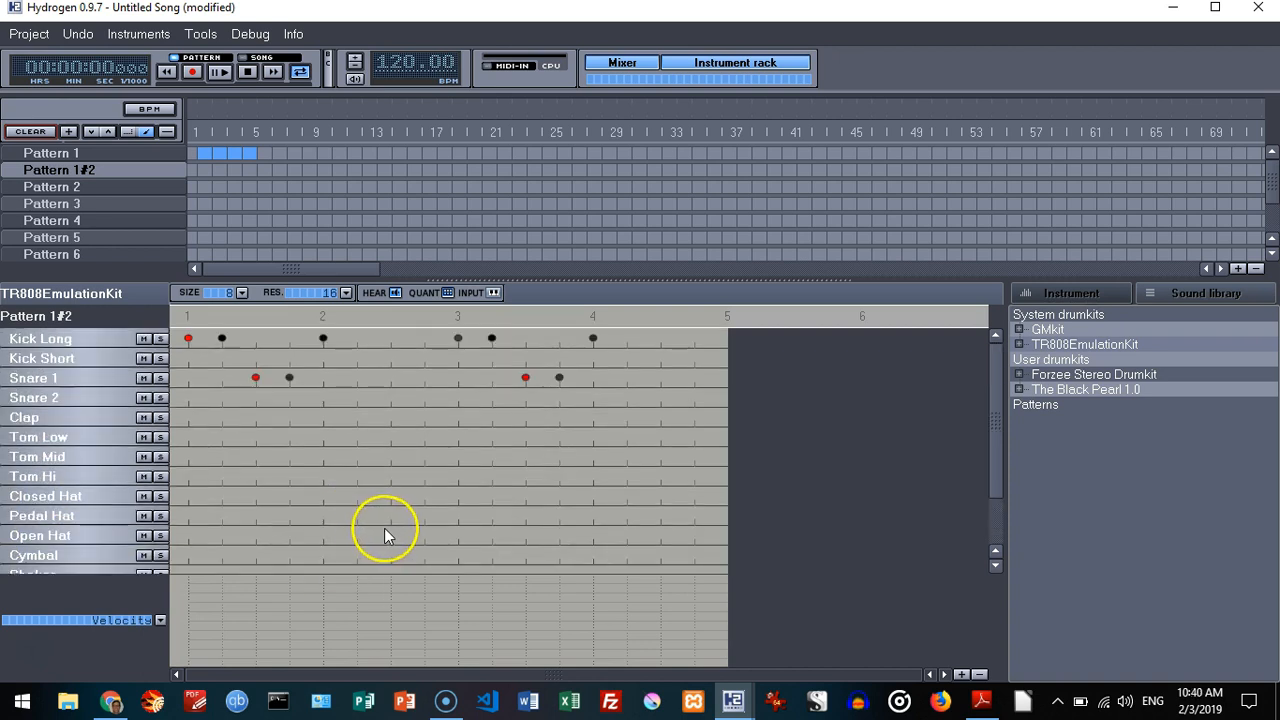
click(224, 336)
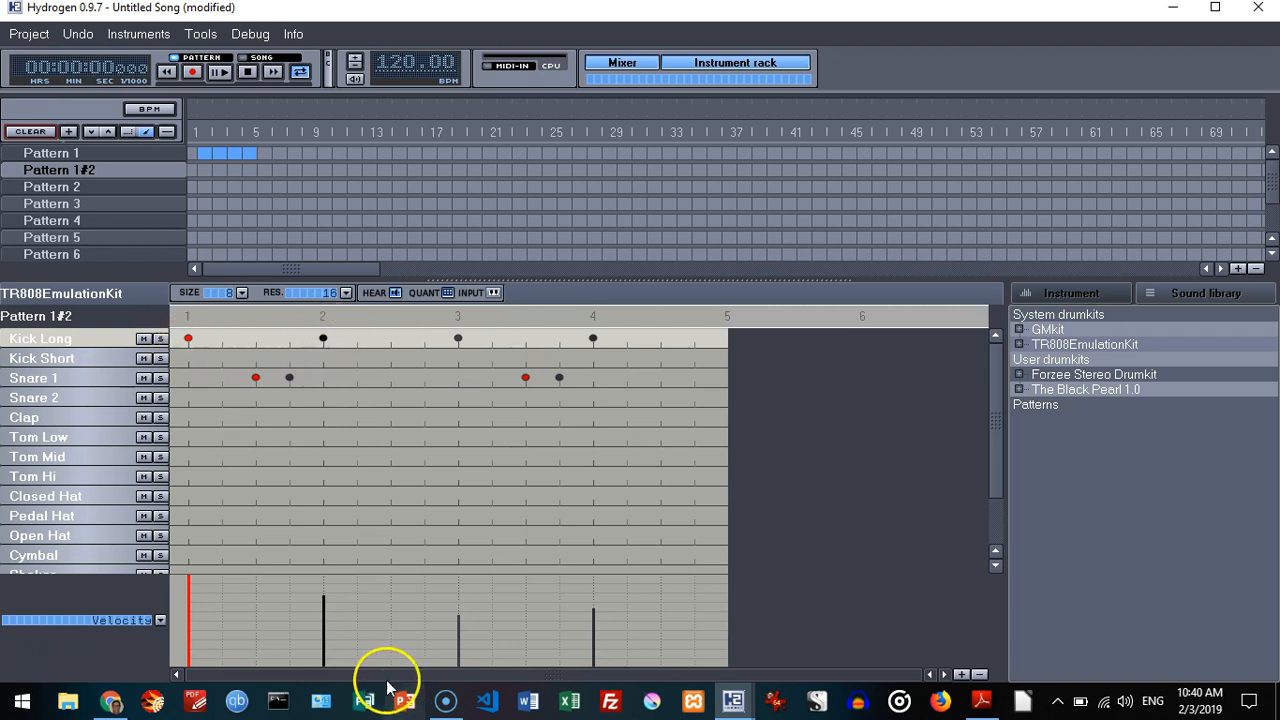
mouse_move(318, 614)
mouse_down()
mouse_move(320, 638)
mouse_move(327, 622)
mouse_up()
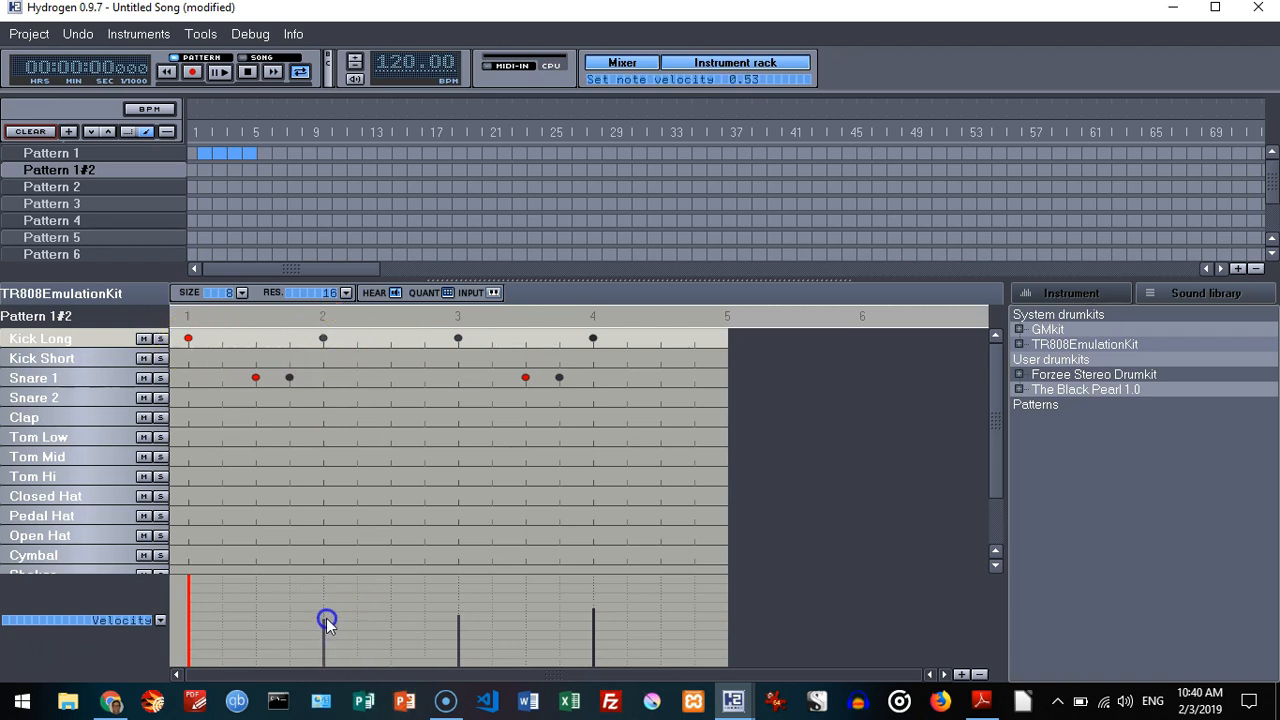
drag(195, 645, 194, 622)
click(321, 632)
drag(316, 592, 323, 574)
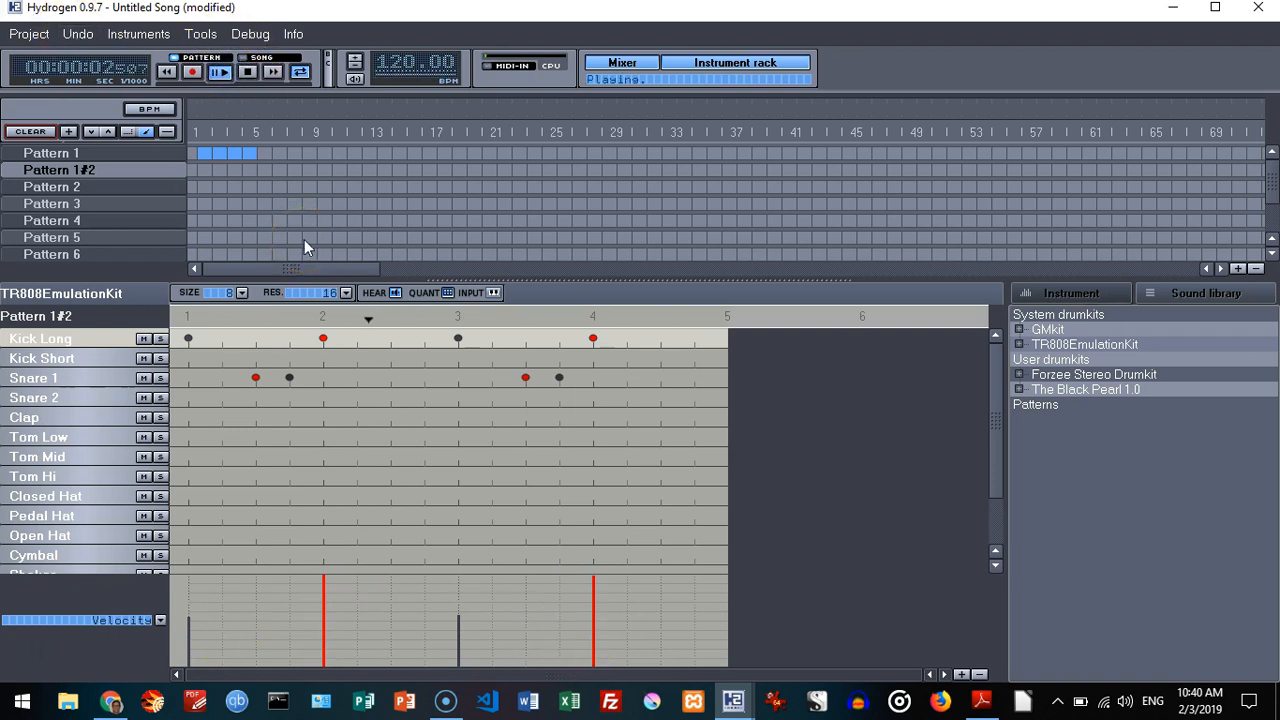
Step: Place Pattern 1#2 in song slots 1 to 4 beneath Pattern 1, then play it briefly in pattern mode and stop
click(295, 74)
click(247, 74)
click(248, 74)
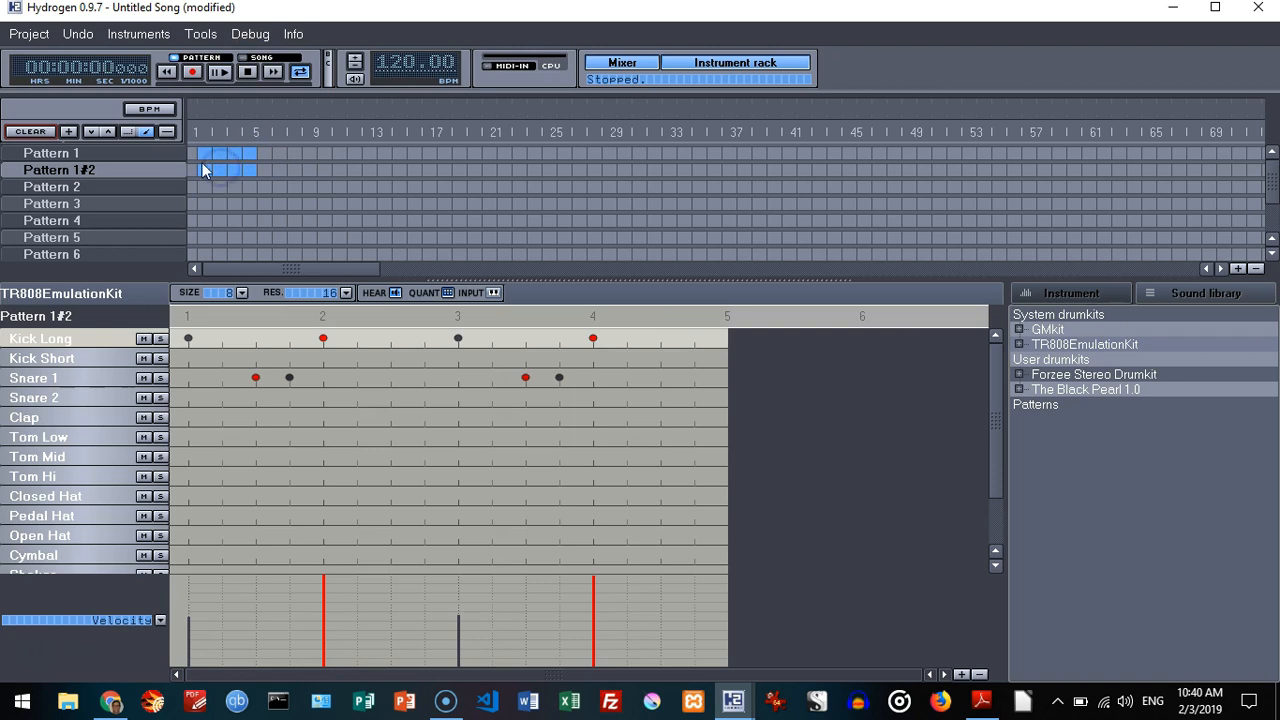
click(219, 73)
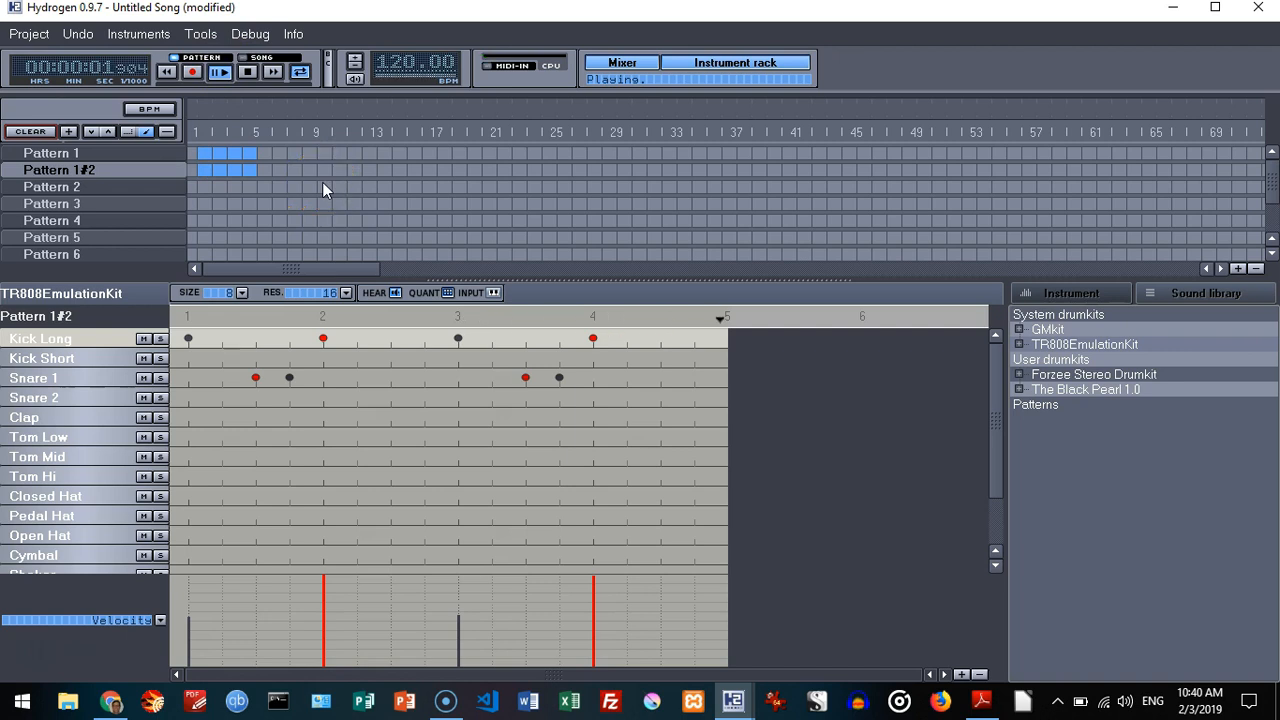
click(248, 72)
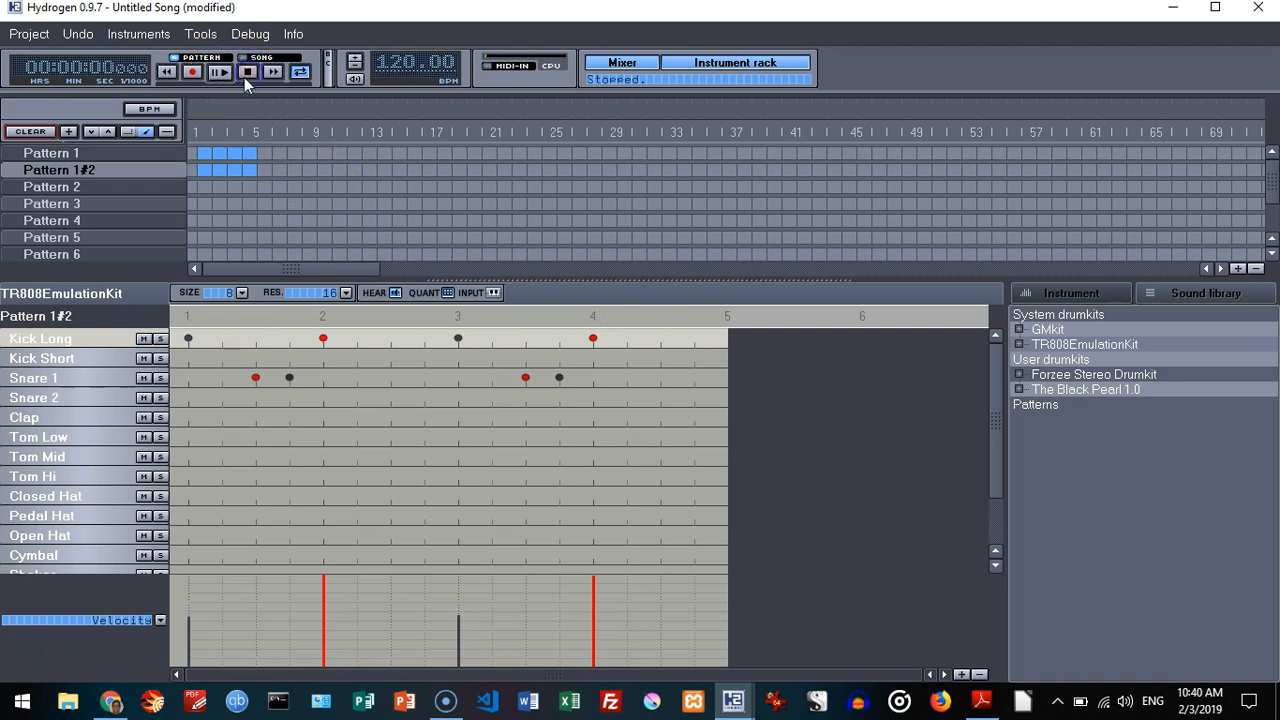
Step: Switch playback to song mode, play the four-slot arrangement of both patterns, and stop it
click(252, 57)
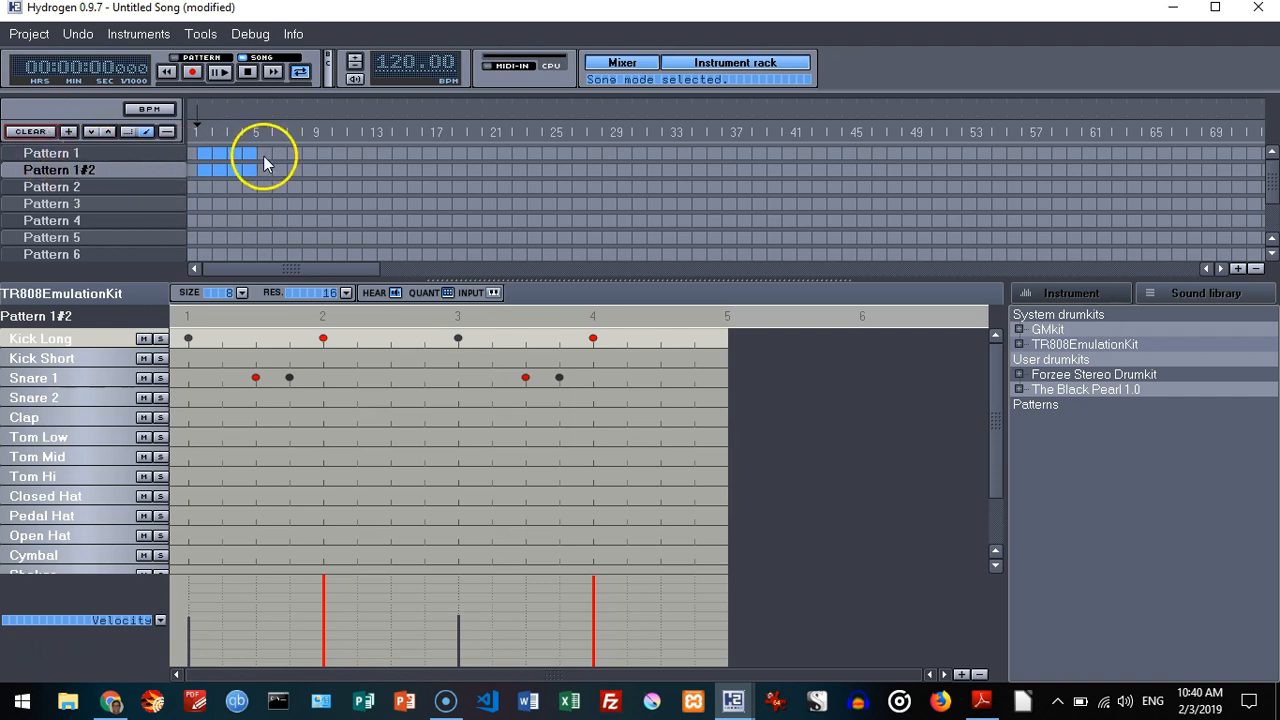
click(226, 76)
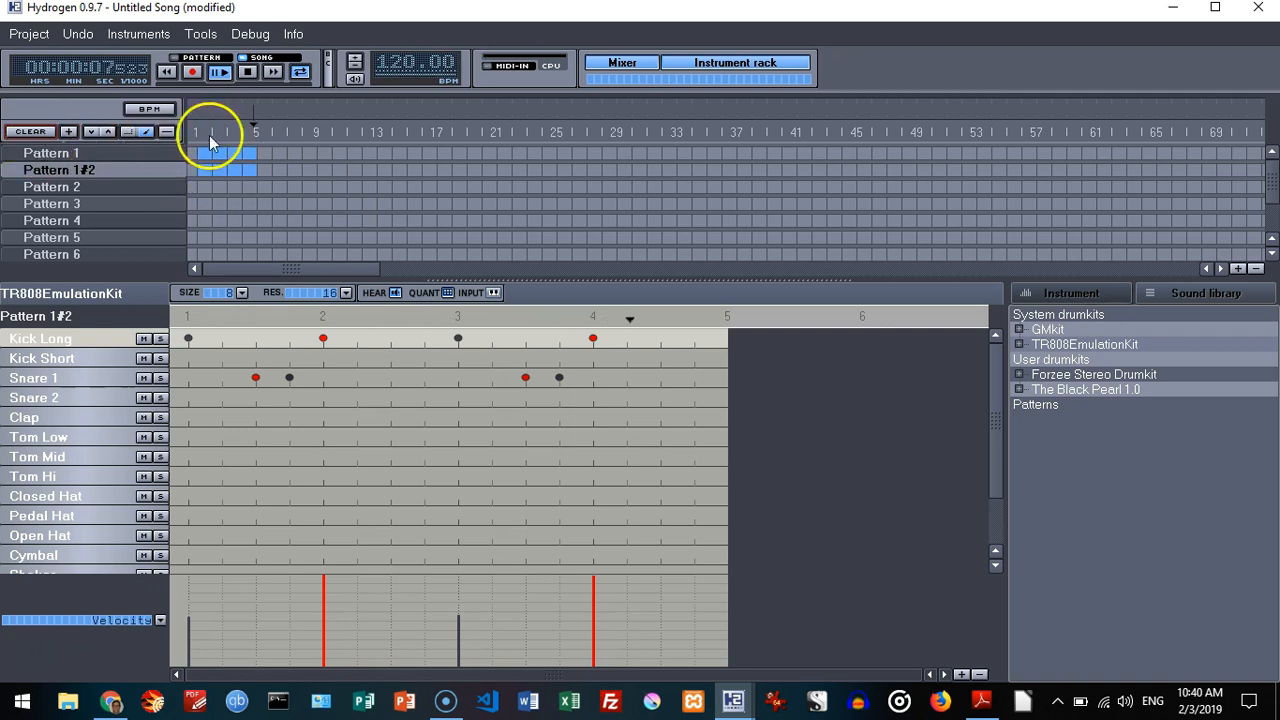
click(248, 74)
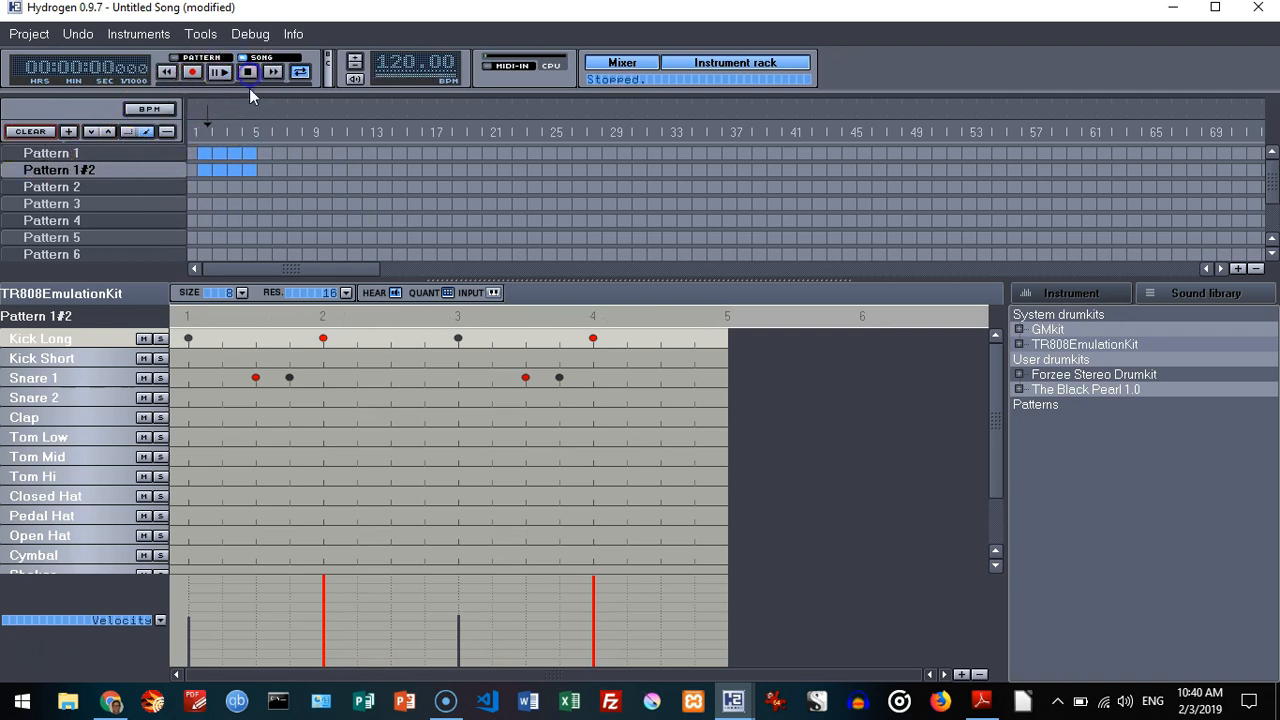
Step: Bring up the Mixer window, move it over the pattern editor to examine its channel strips and effect slots, then minimize it
click(733, 700)
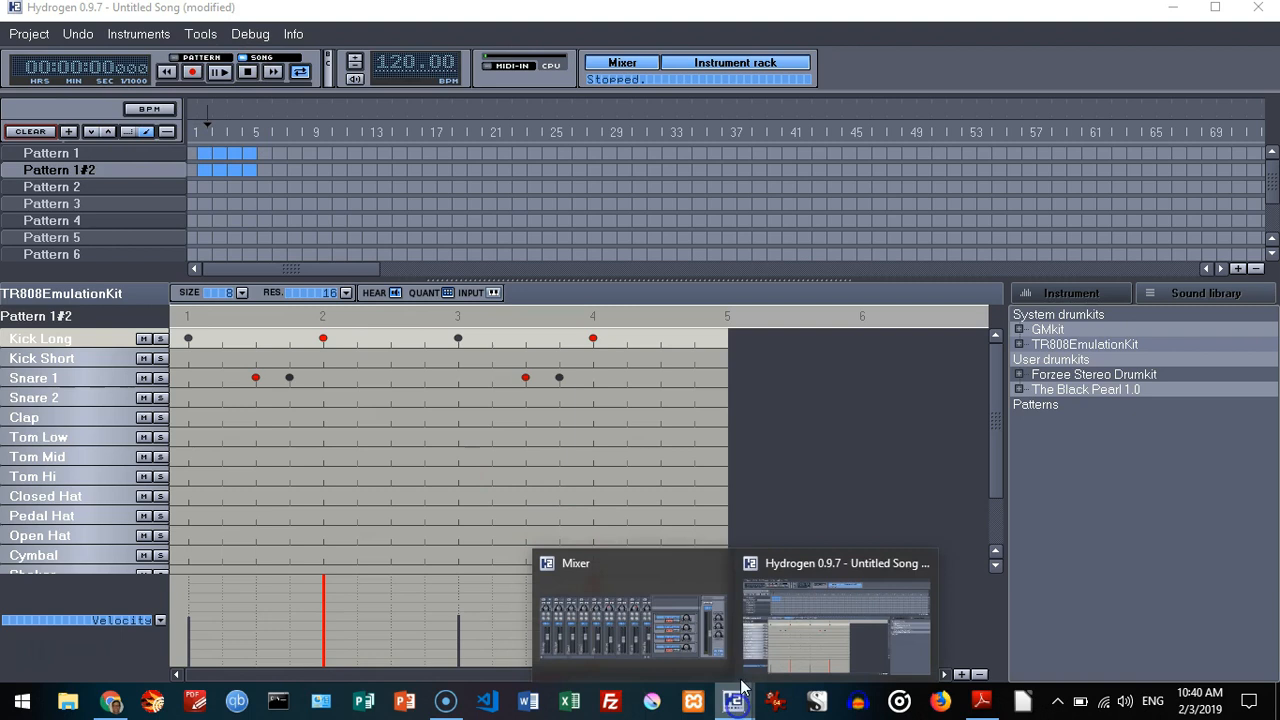
click(702, 620)
drag(675, 119, 507, 320)
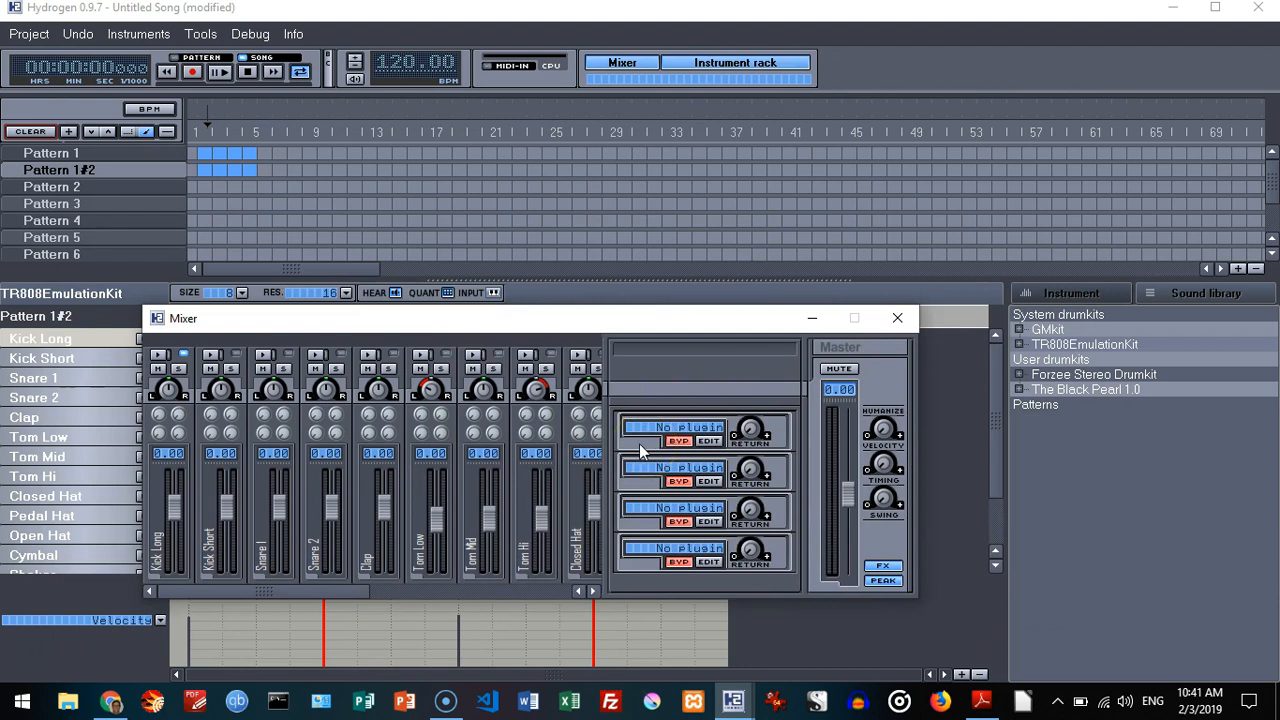
drag(546, 320, 529, 283)
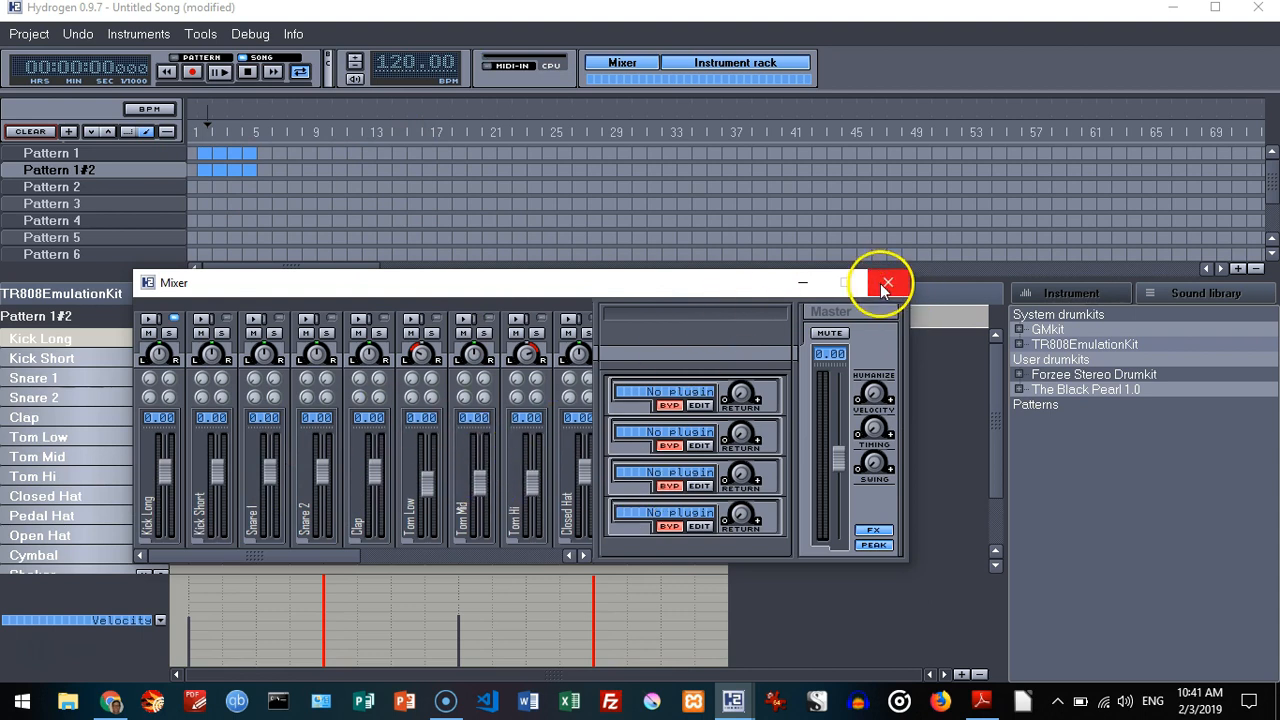
click(805, 287)
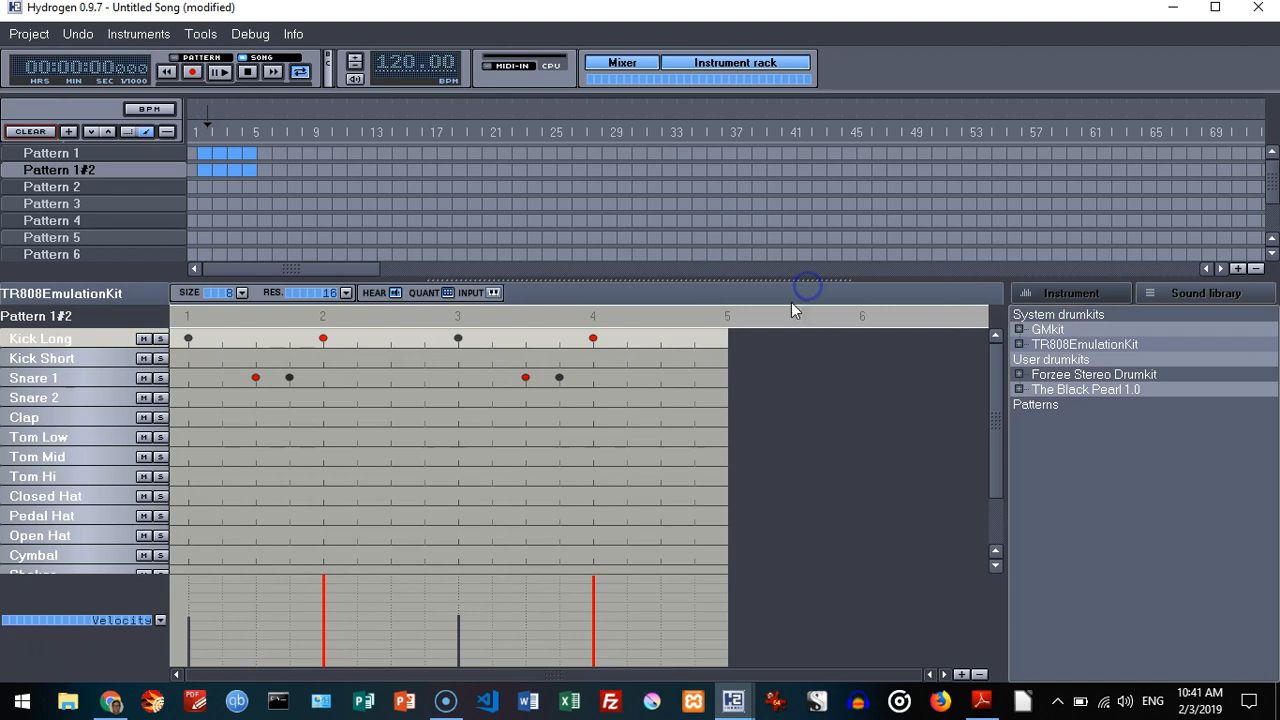
Step: Look through the TR808EmulationKit instrument list and the note options for Kick Short, then select Kick Long
click(38, 293)
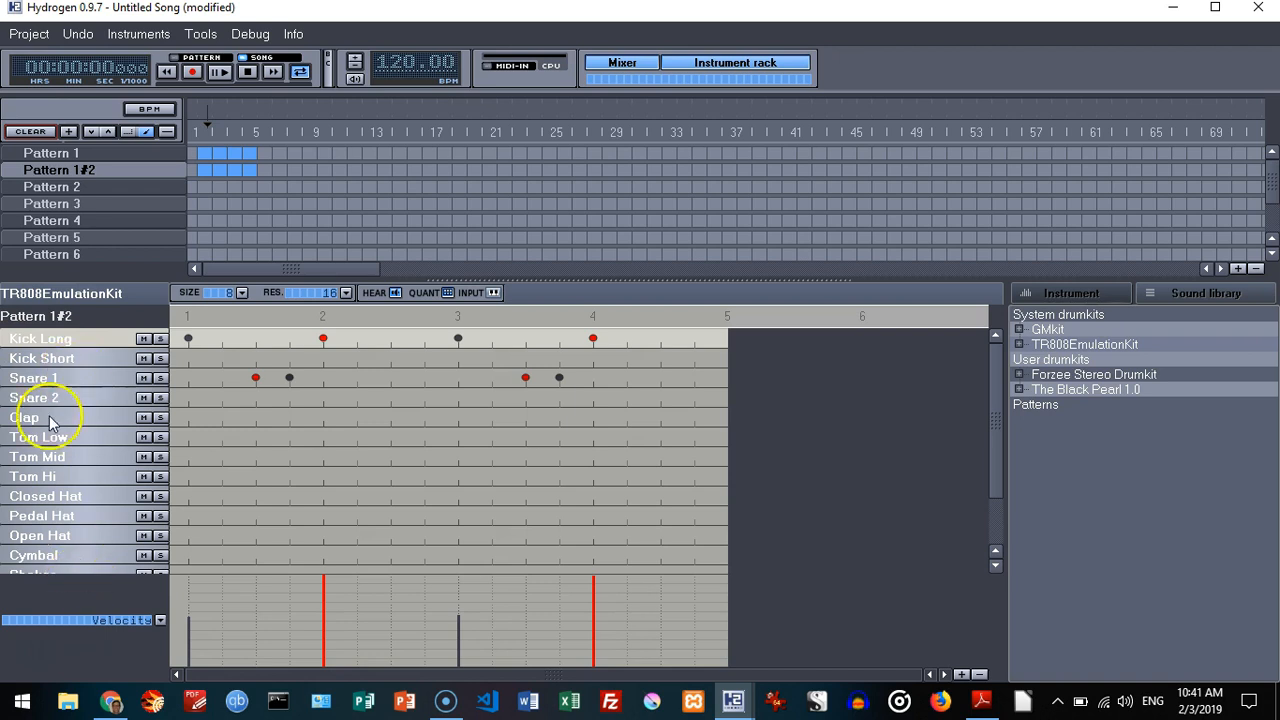
scroll(65, 447, down, 3)
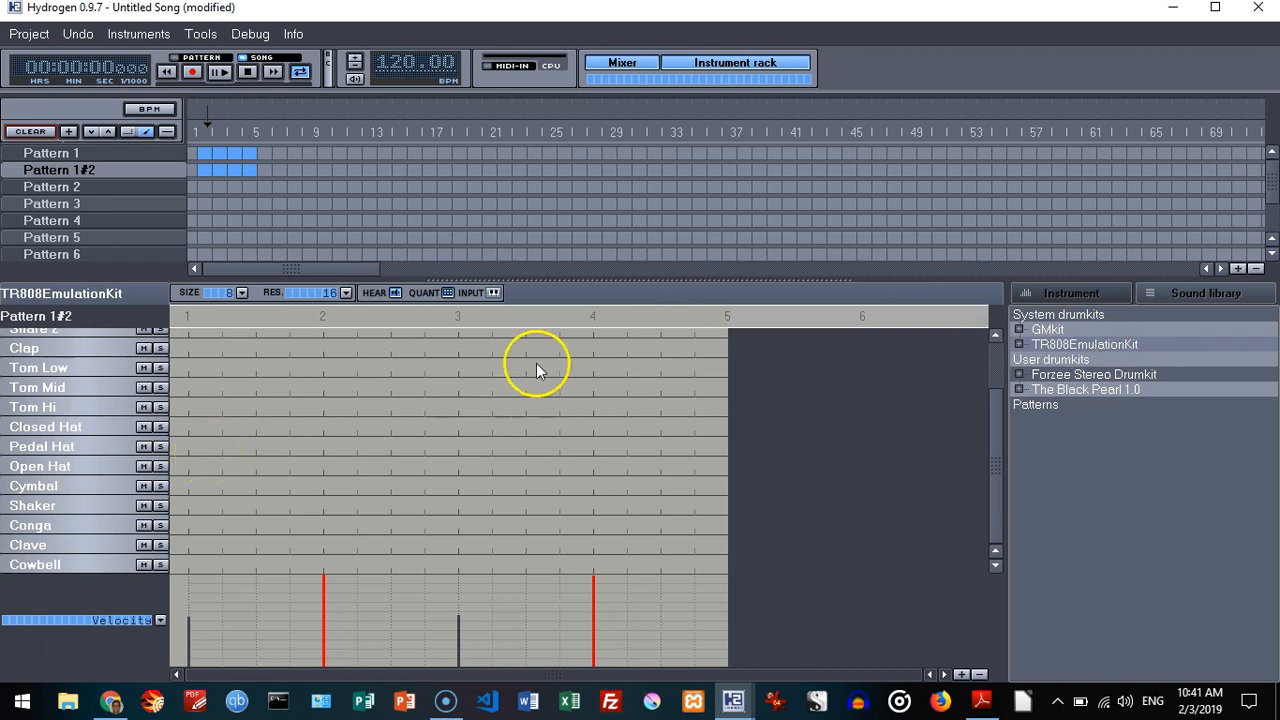
scroll(537, 370, up, 3)
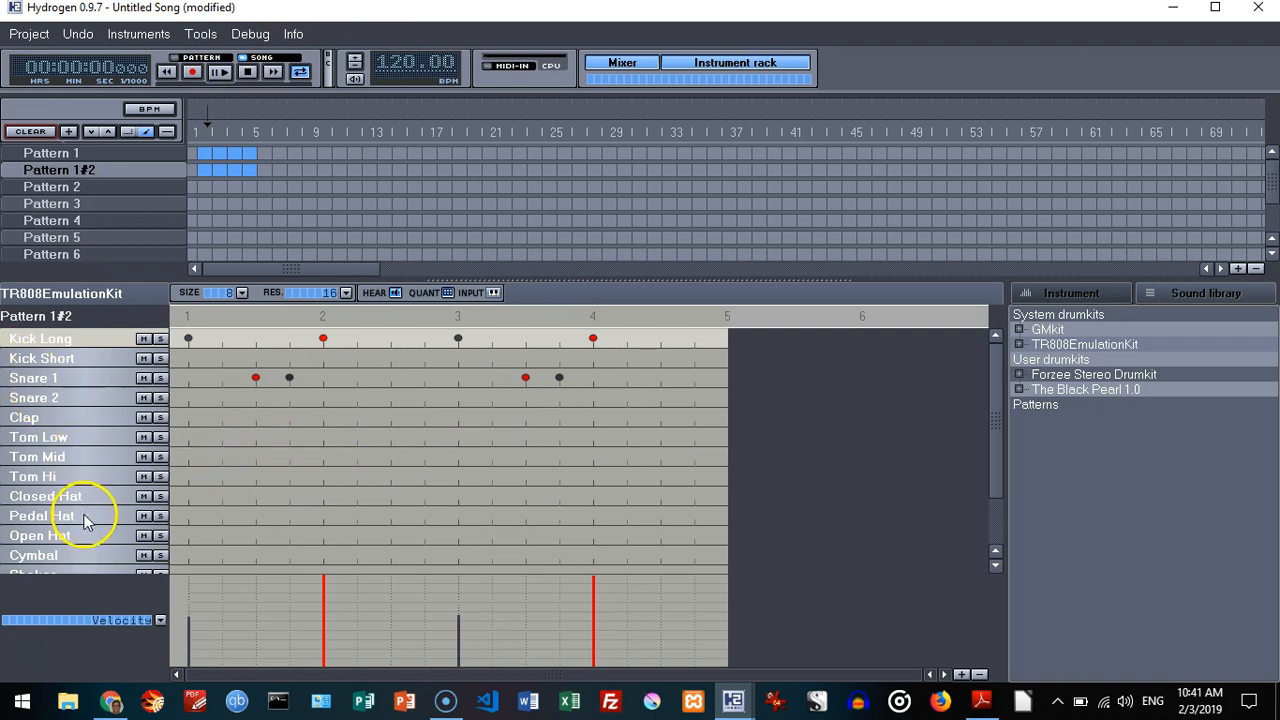
click(52, 366)
right_click(51, 358)
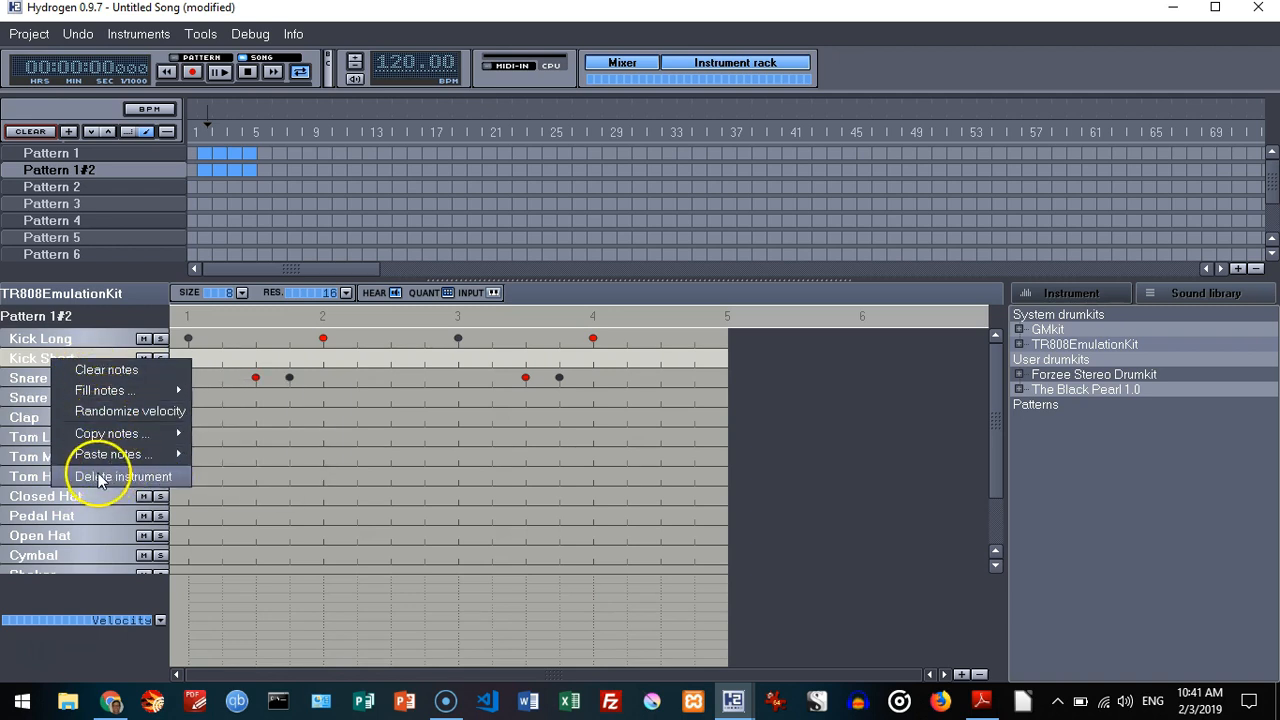
click(50, 340)
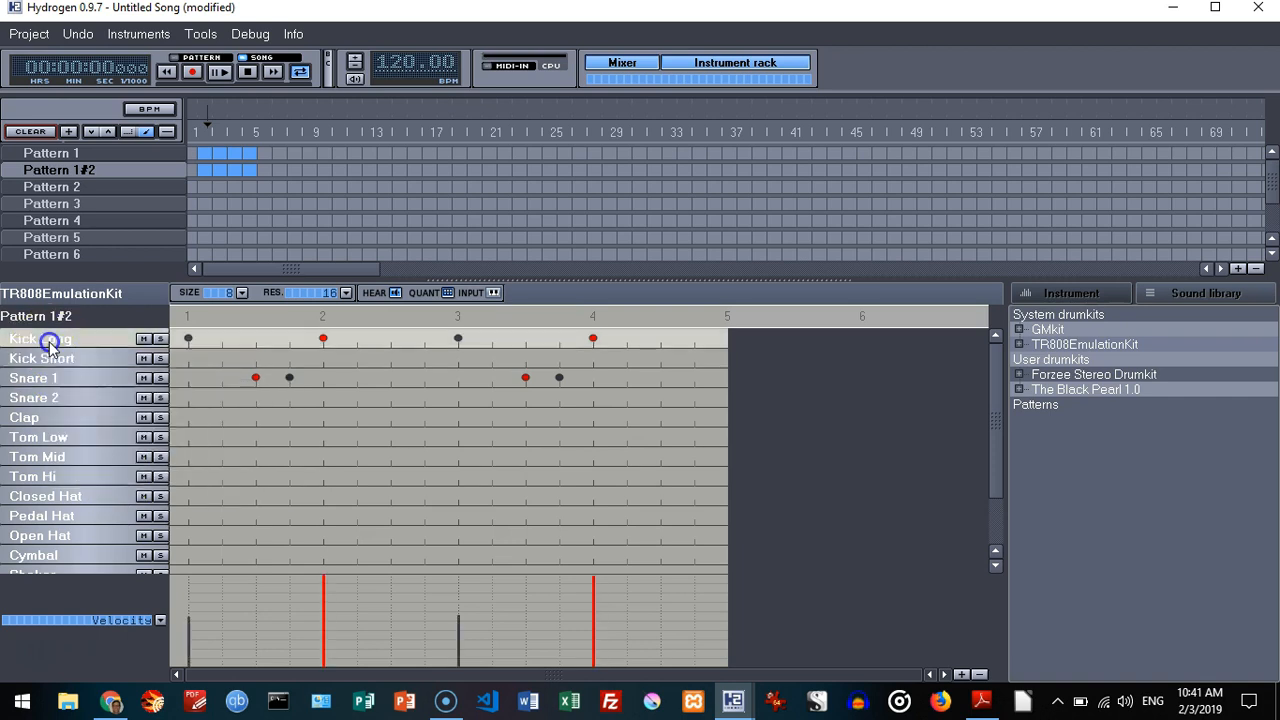